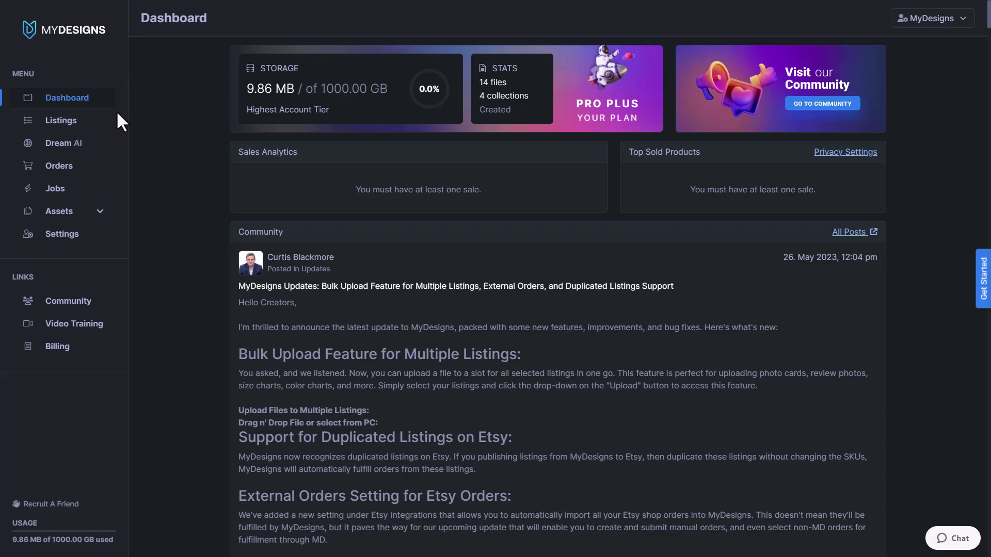
Open the Listings page and confirm the Home/Camping collection is selected.
left_click(91, 211)
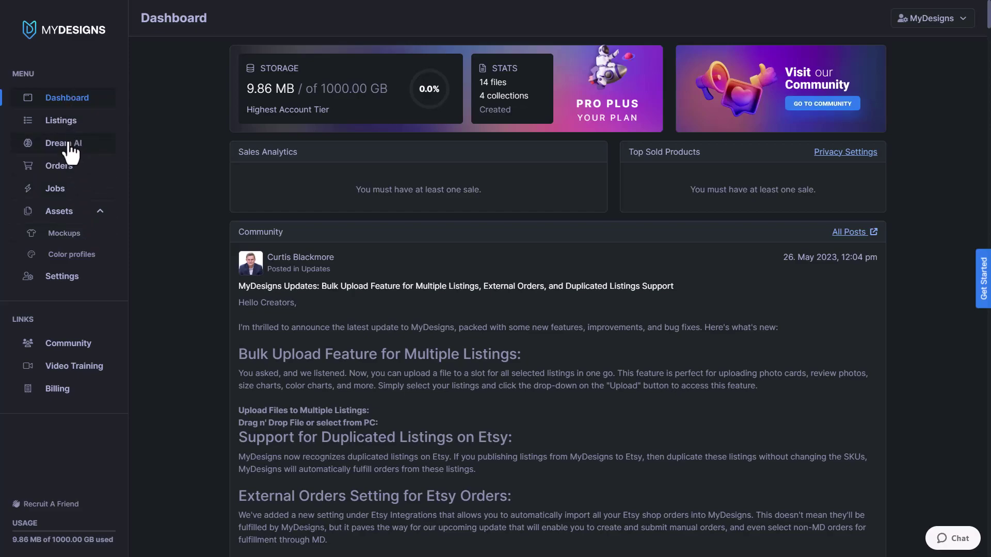
left_click(69, 123)
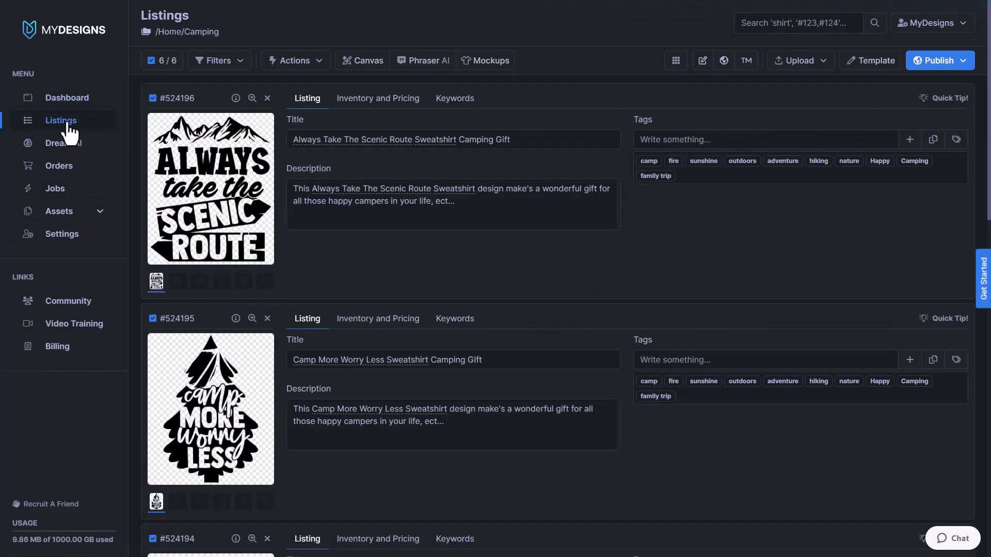
left_click(191, 32)
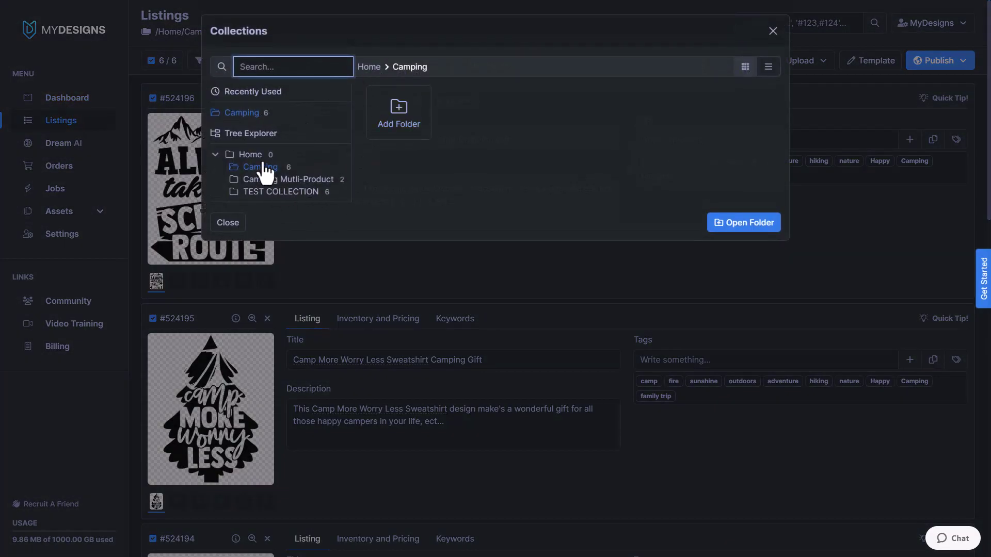
left_click(773, 32)
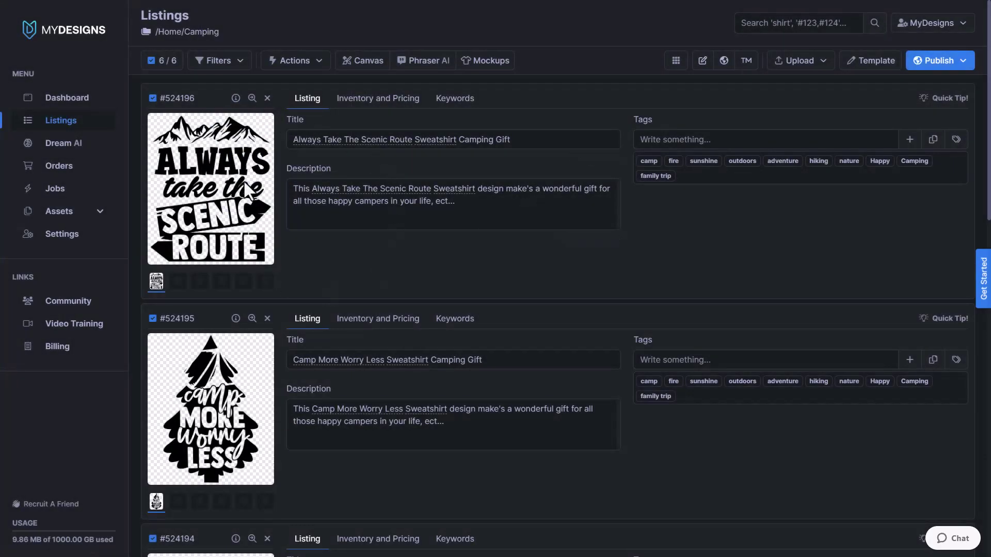
Clear the listing selection so none of the six Camping listings is checked.
scroll(248, 217, "down", 10)
scroll(245, 186, "up", 4)
scroll(245, 184, "up", 5)
left_click(162, 61)
left_click(166, 195)
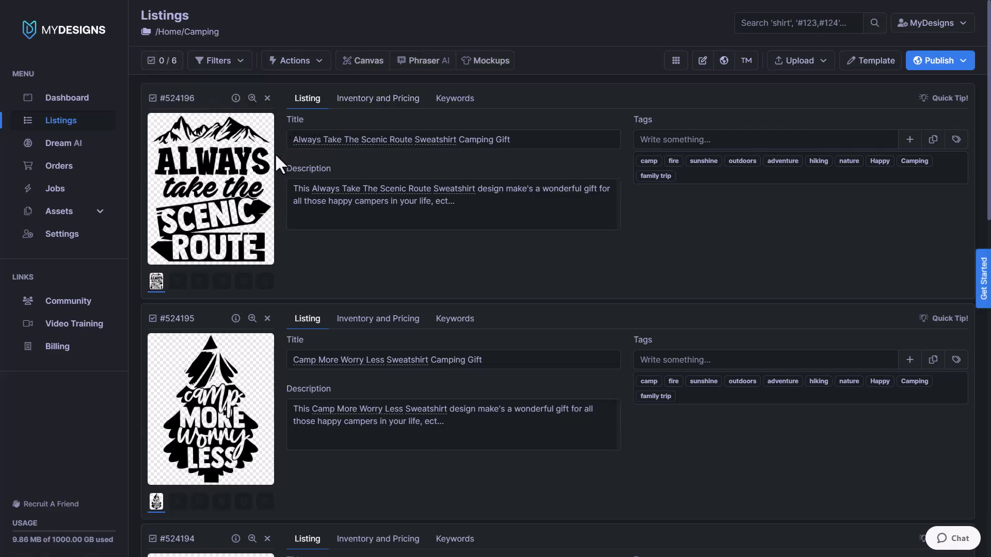
Select all 6 of 6 Camping listings and bring up the Mockups type menu.
left_click(163, 61)
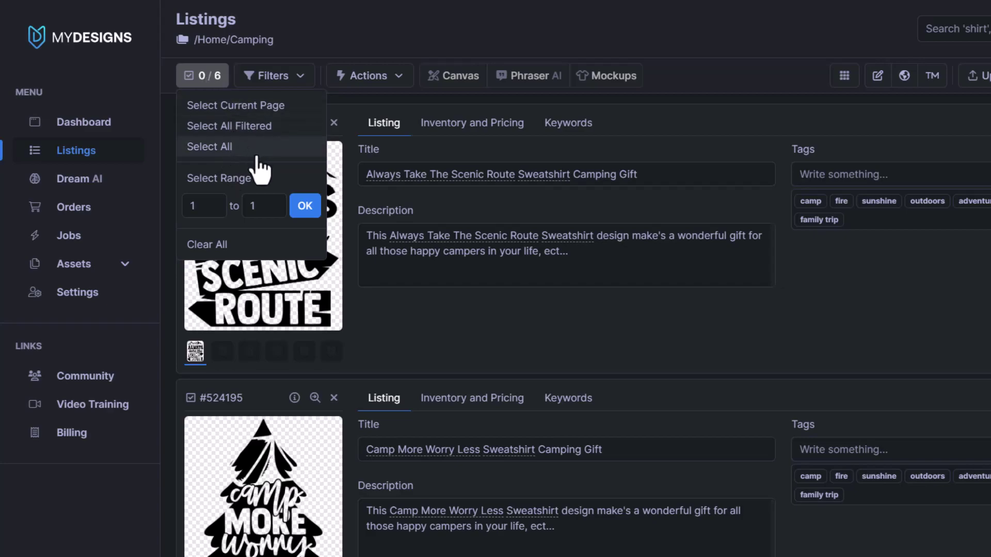
left_click(208, 147)
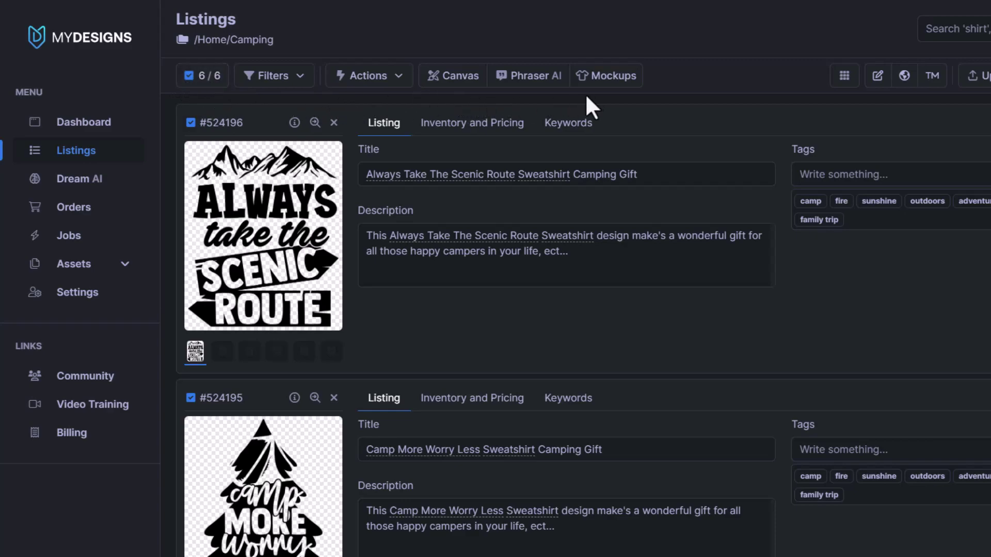
left_click(611, 77)
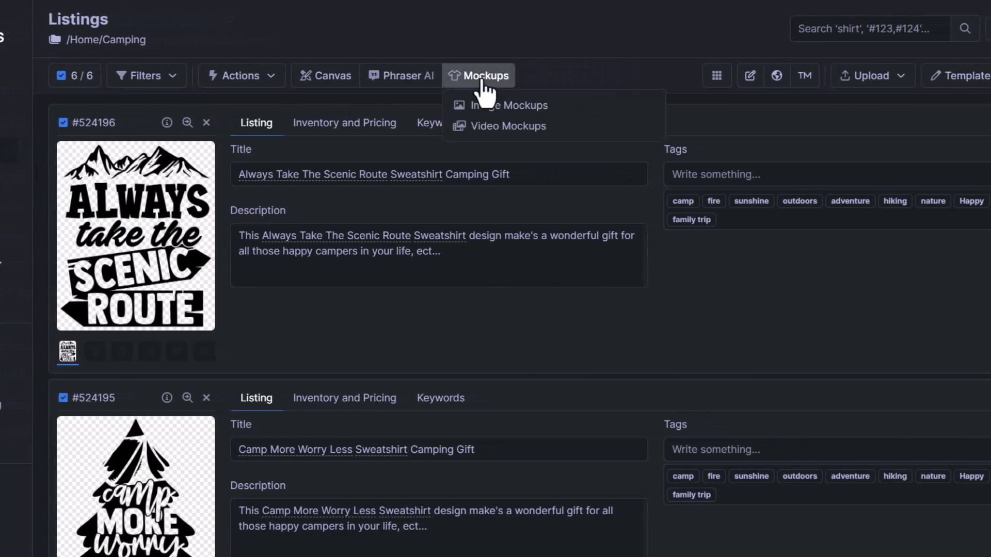
Search image mockups for 'Bella' and choose the BELLA 3001 MODEL 04 shirt.
left_click(515, 105)
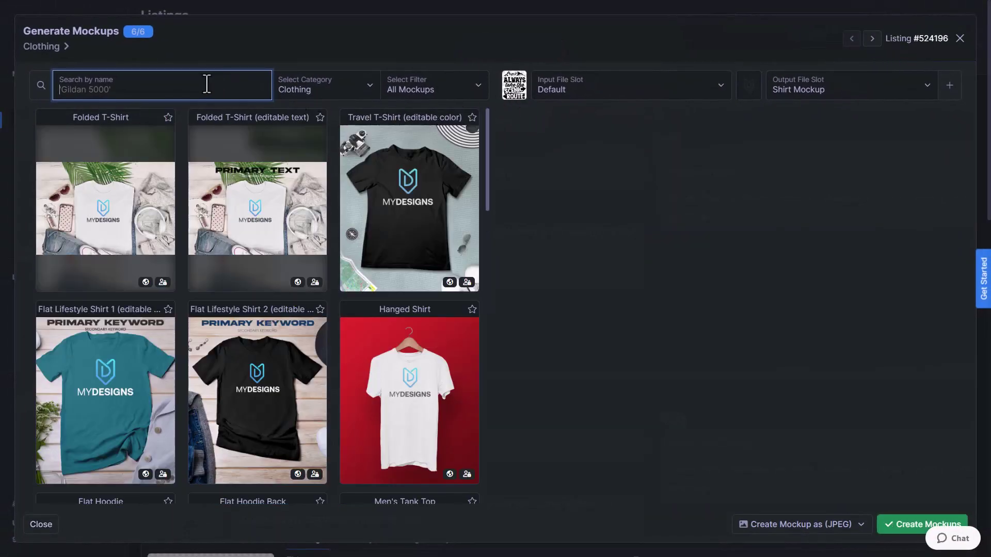
type("Bella")
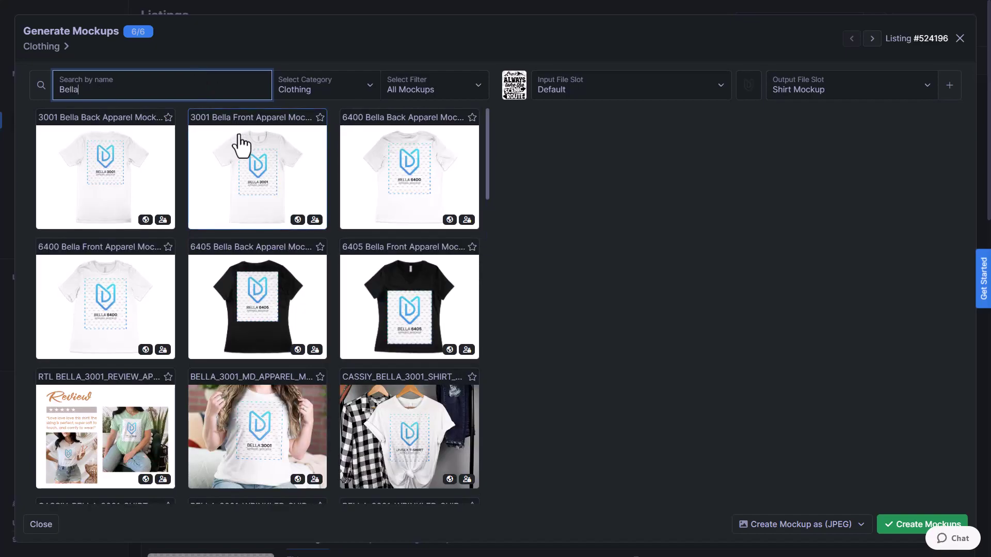
scroll(241, 147, "down", 7)
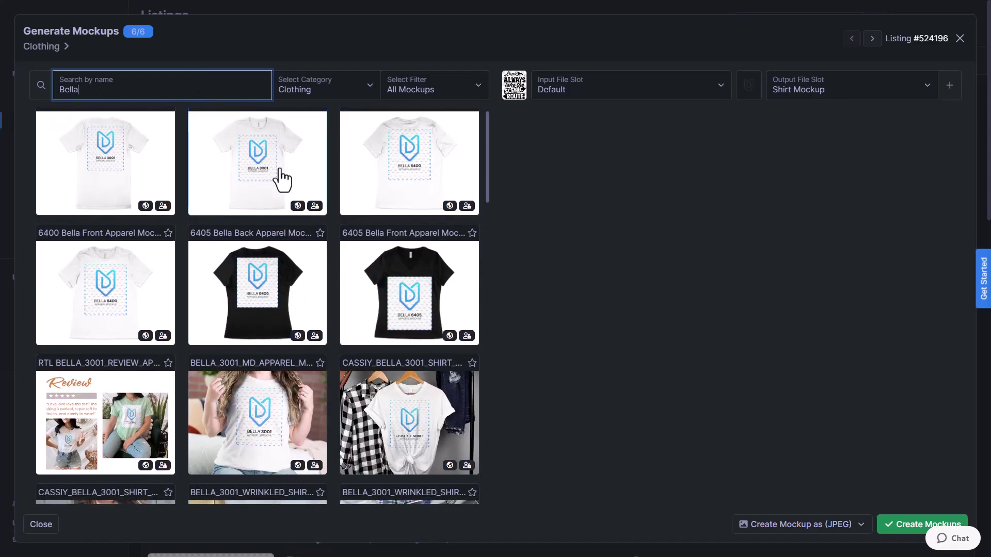
scroll(418, 239, "down", 10)
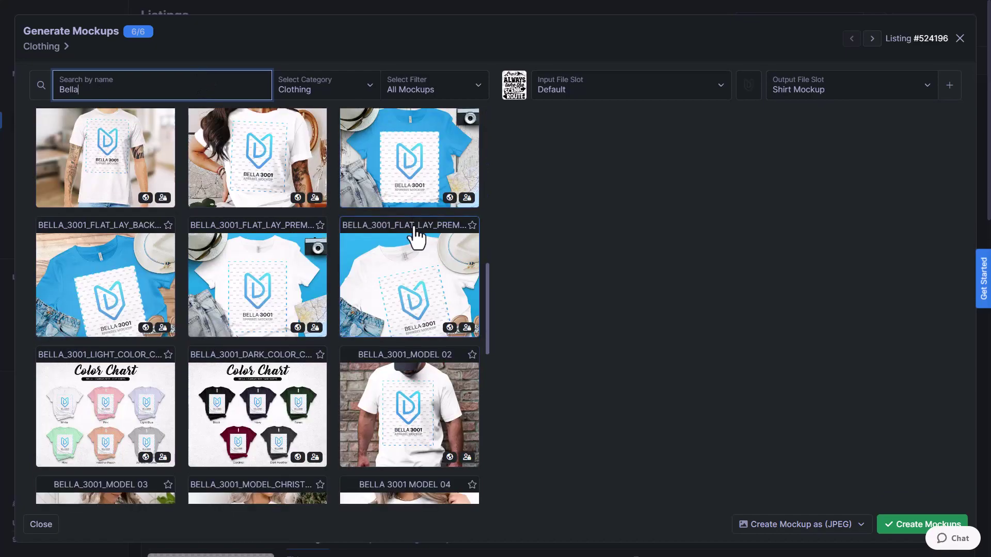
scroll(456, 253, "down", 2)
scroll(372, 294, "up", 2)
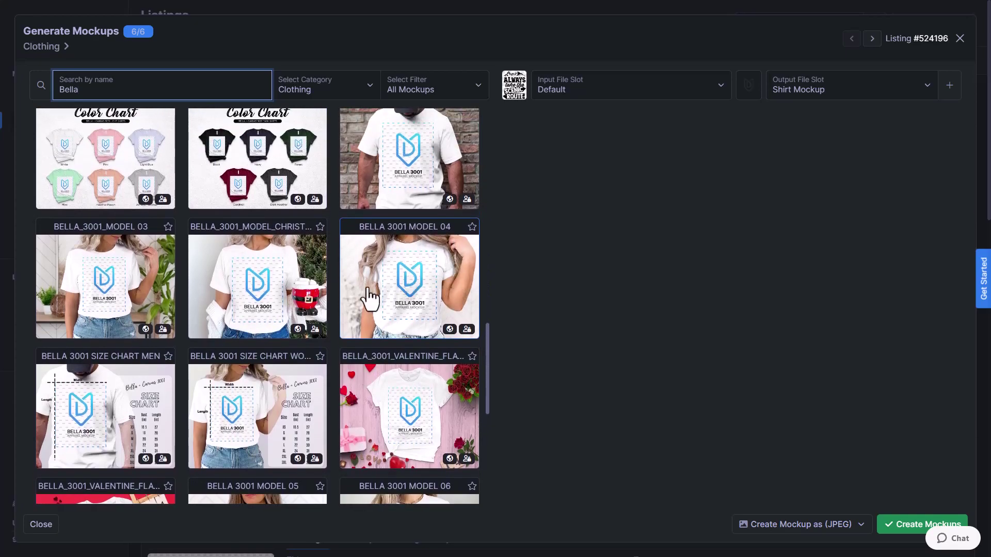
left_click(408, 283)
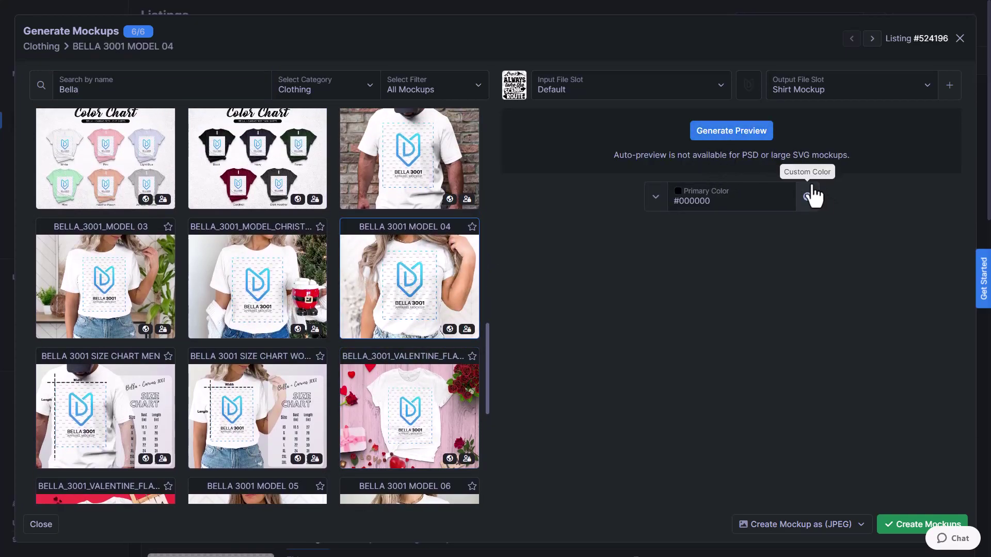
Set the shirt's primary colour to white #ffffff and generate the preview.
left_click(807, 197)
left_click(803, 222)
left_click(757, 226)
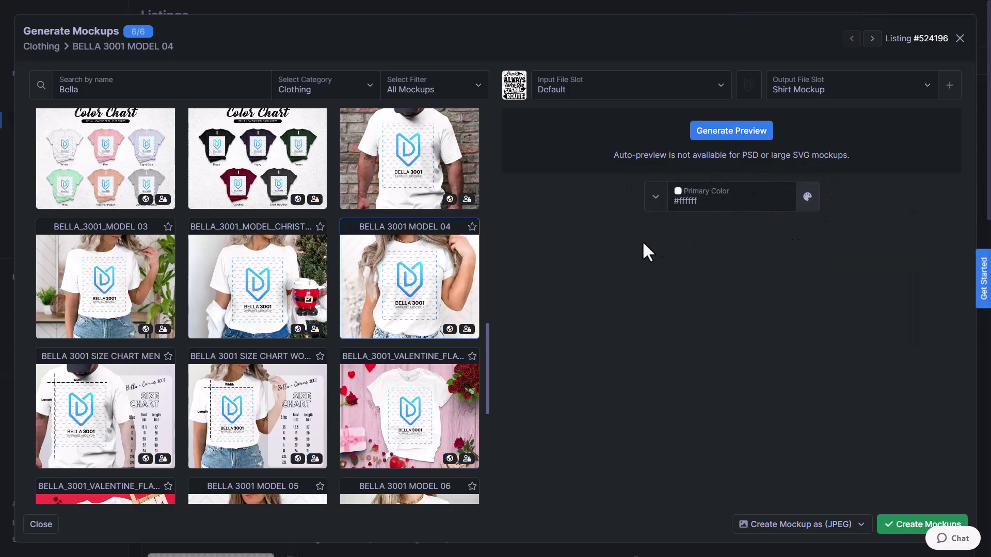
left_click(807, 199)
double_click(677, 202)
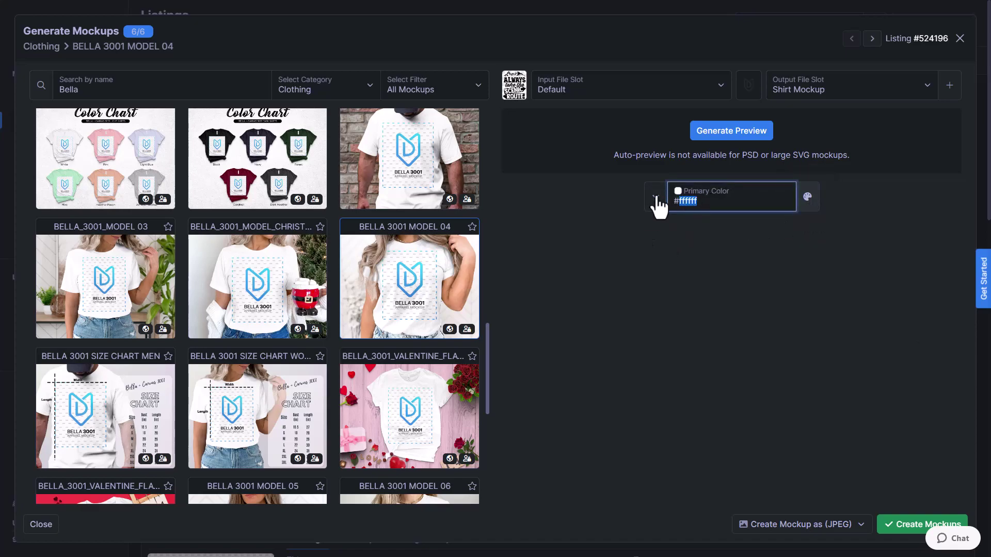
left_click(652, 234)
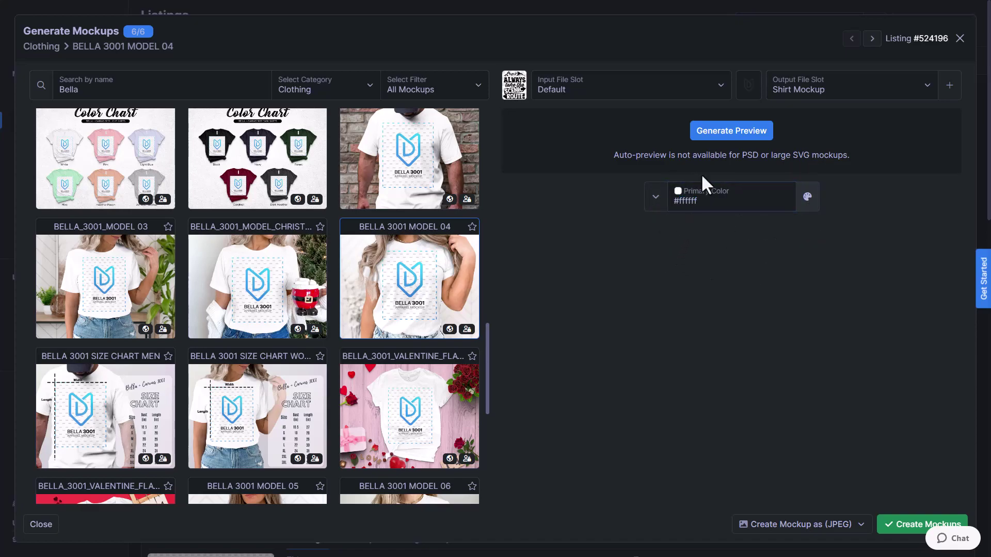
left_click(725, 136)
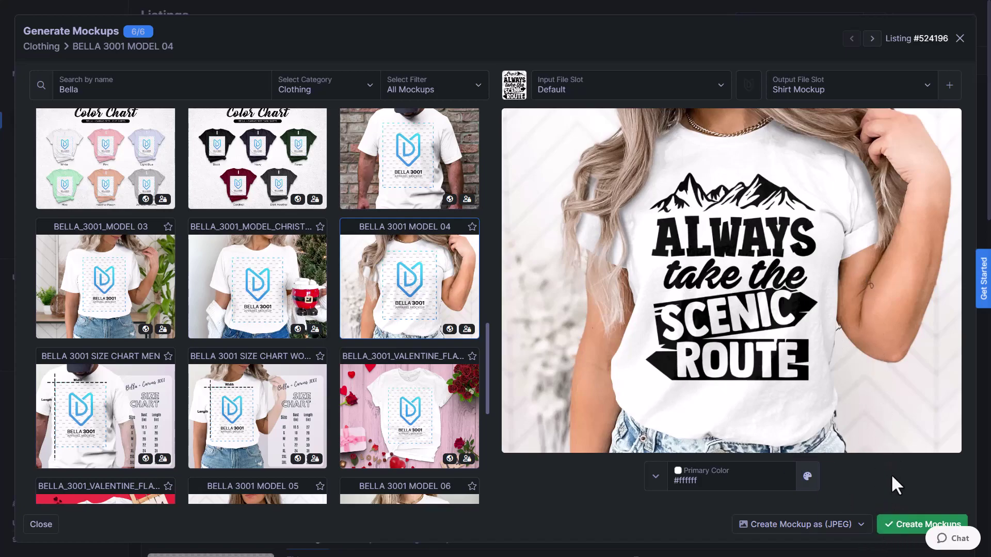
Create the white BELLA 3001 shirt mockups for all six listings and show the first listing's shirt image.
left_click(904, 531)
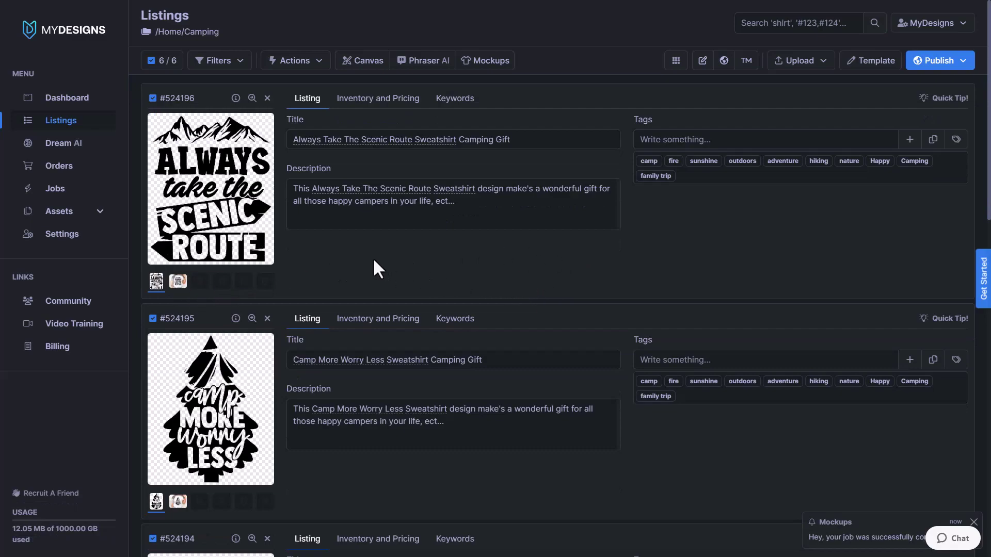
left_click(178, 282)
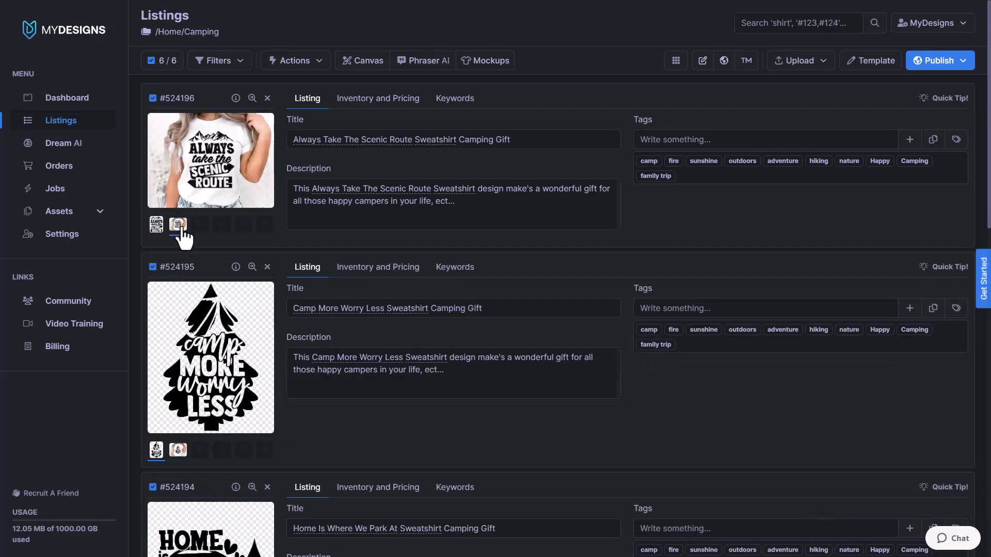
scroll(230, 377, "down", 6)
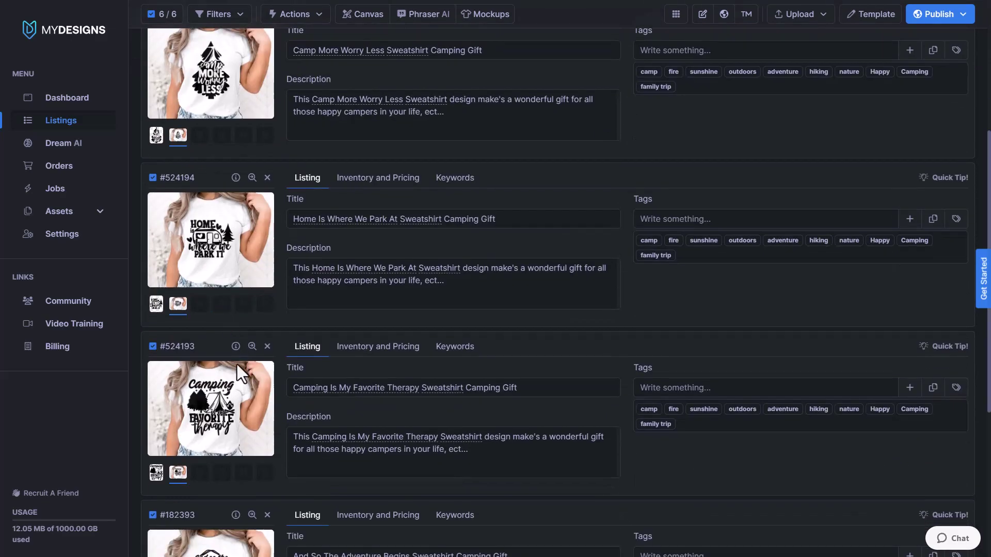
scroll(230, 377, "down", 5)
scroll(267, 293, "up", 10)
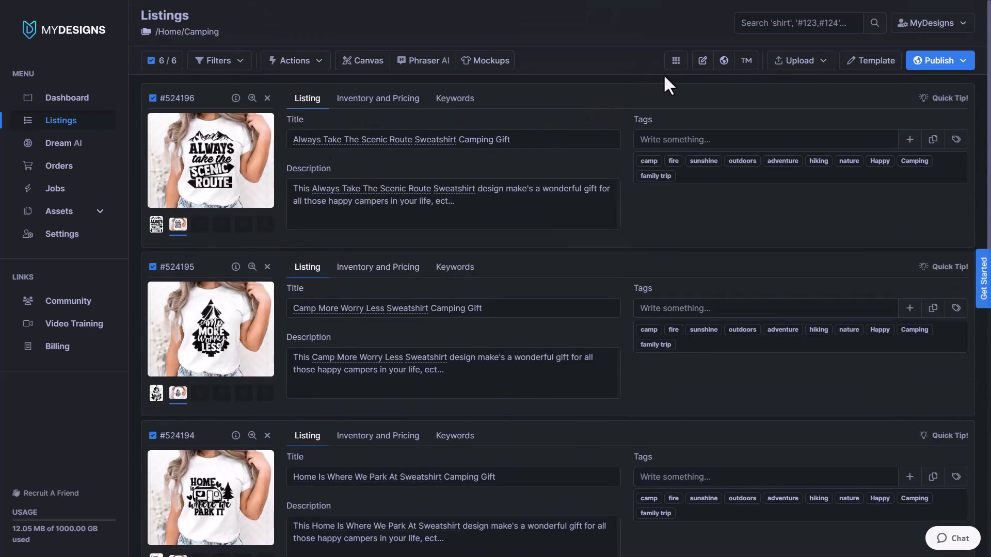
Switch the listings to grid view and back to list, then bring up the Mockups menu.
left_click(676, 62)
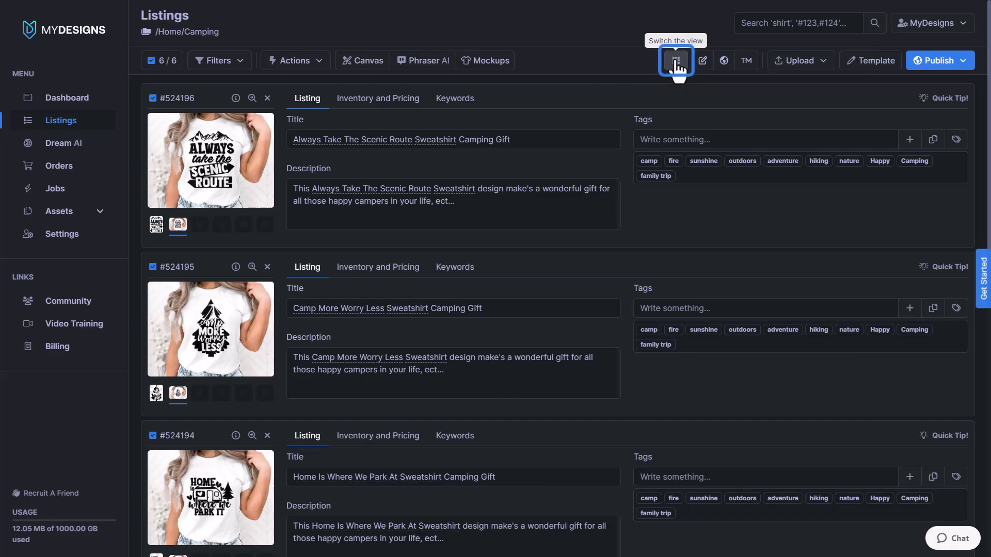
left_click(676, 64)
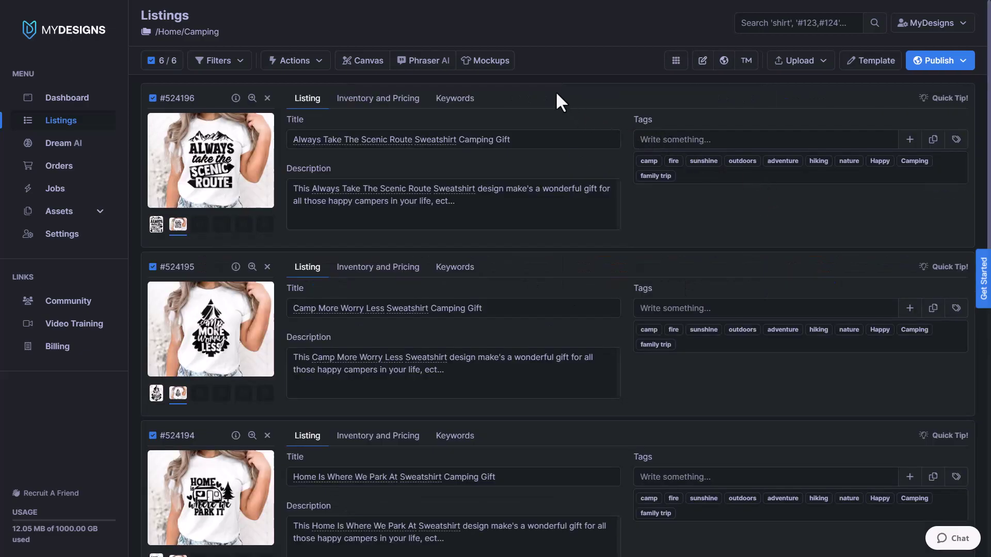
left_click(487, 63)
Start image mockups and filter the library by 'Gildan 180' to browse the sweatshirt mockups.
left_click(488, 63)
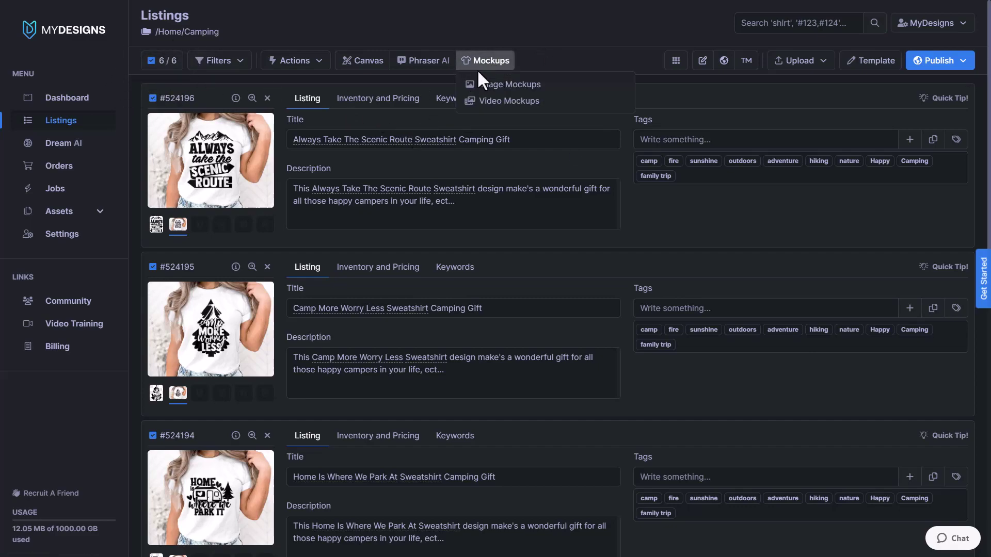
left_click(503, 87)
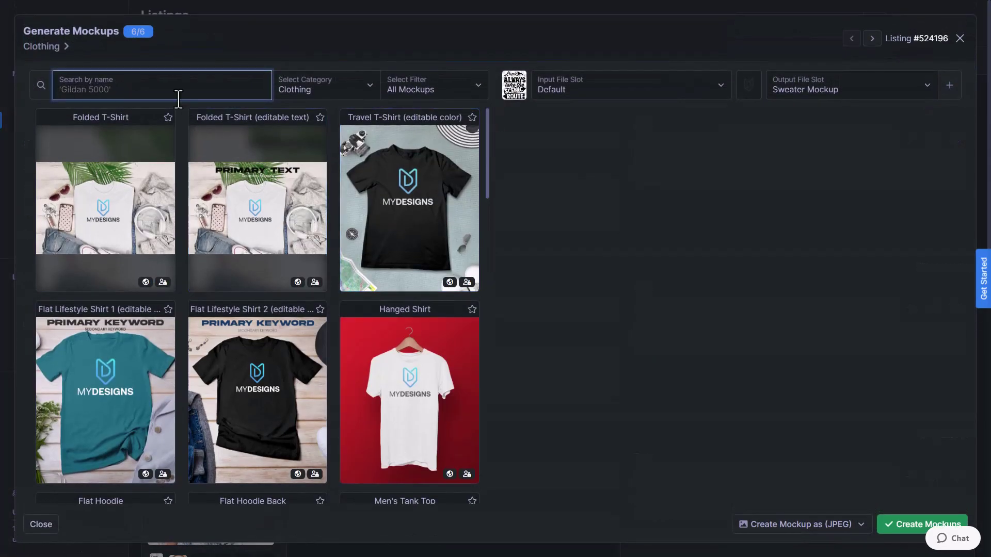
type("Gildan ")
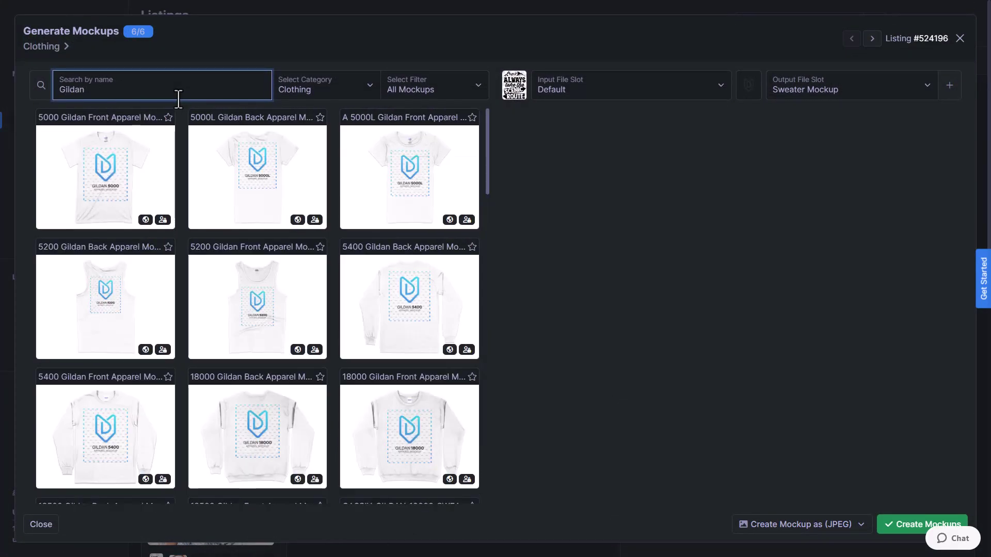
type("18000")
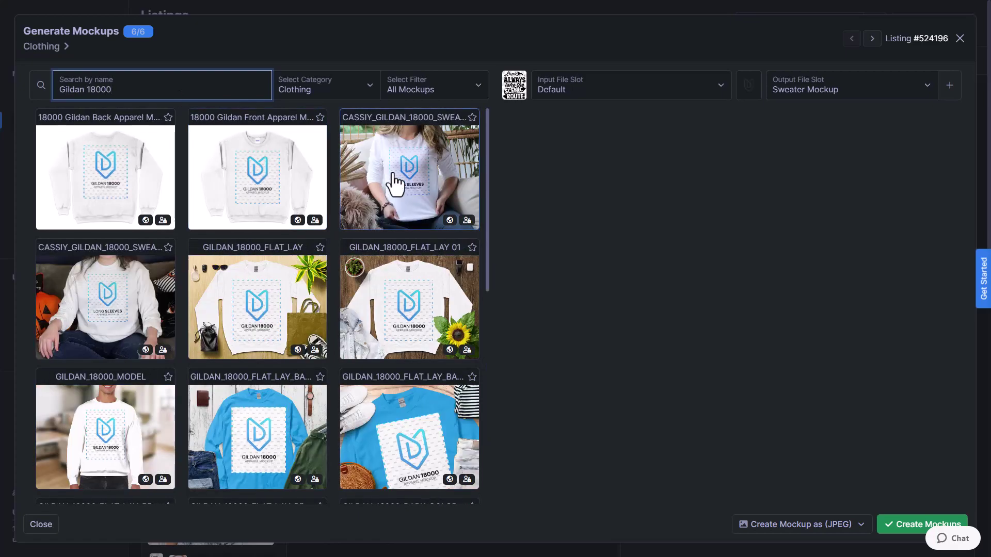
scroll(382, 185, "down", 3)
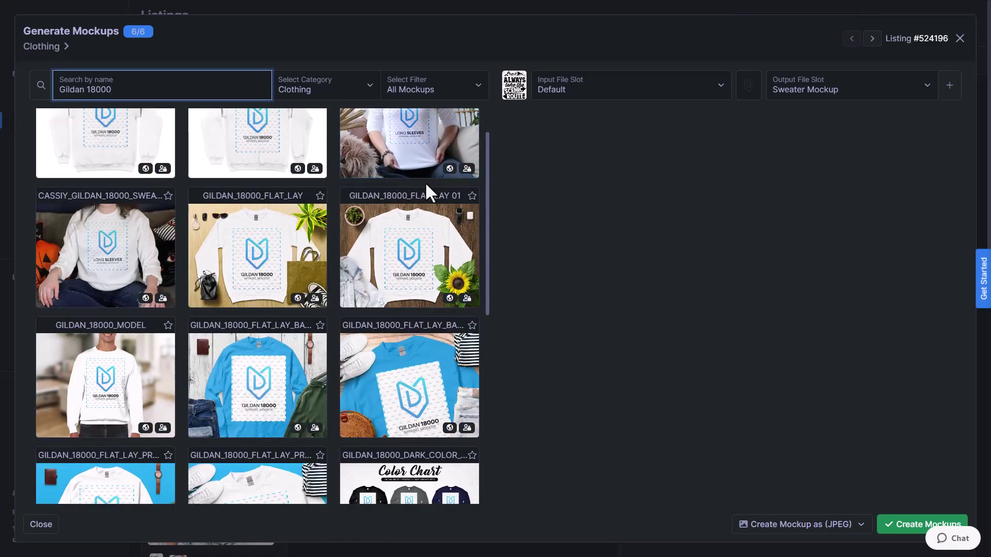
scroll(272, 309, "up", 3)
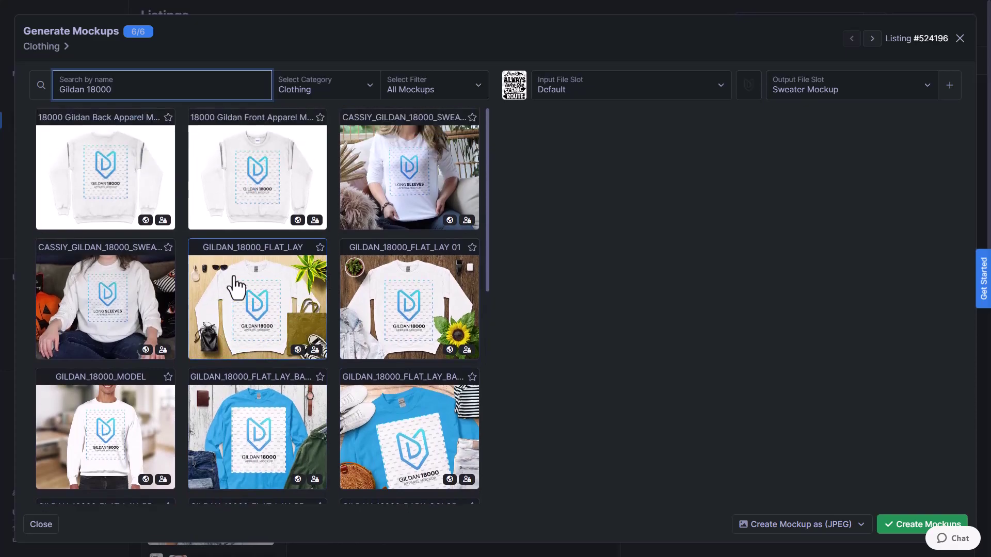
scroll(362, 315, "down", 2)
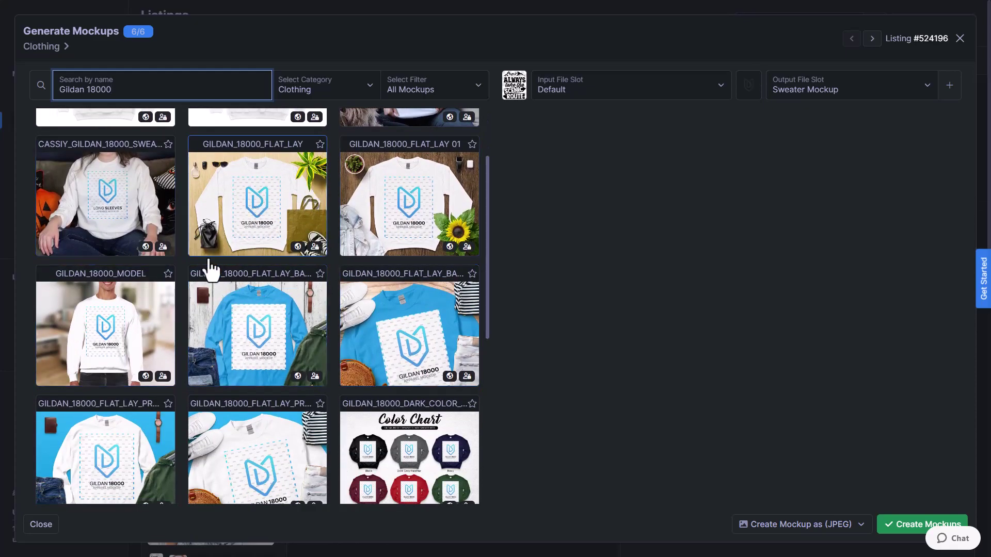
scroll(228, 224, "up", 1)
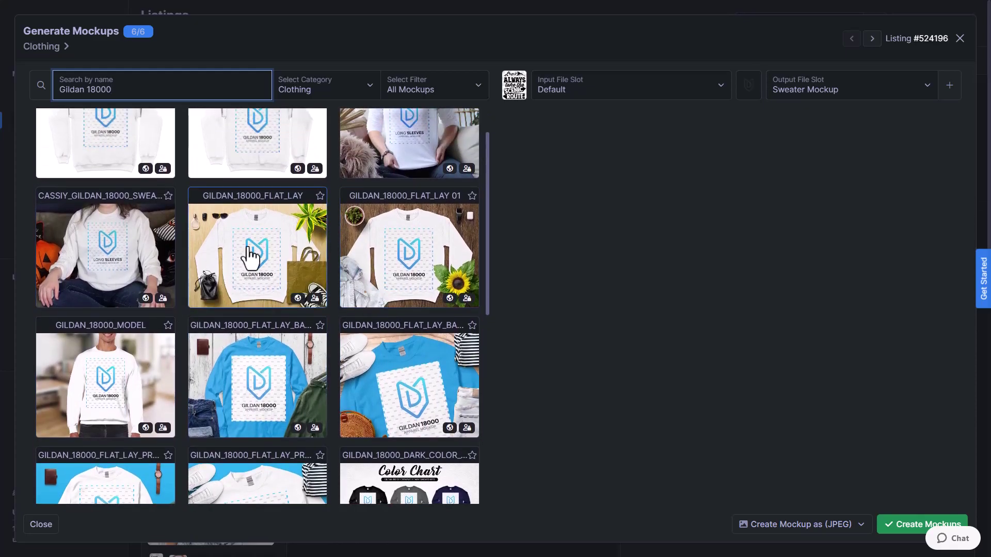
Pick the GILDAN_18000_FLAT_LAY 01 mockup with a white #ffffff primary colour.
left_click(400, 281)
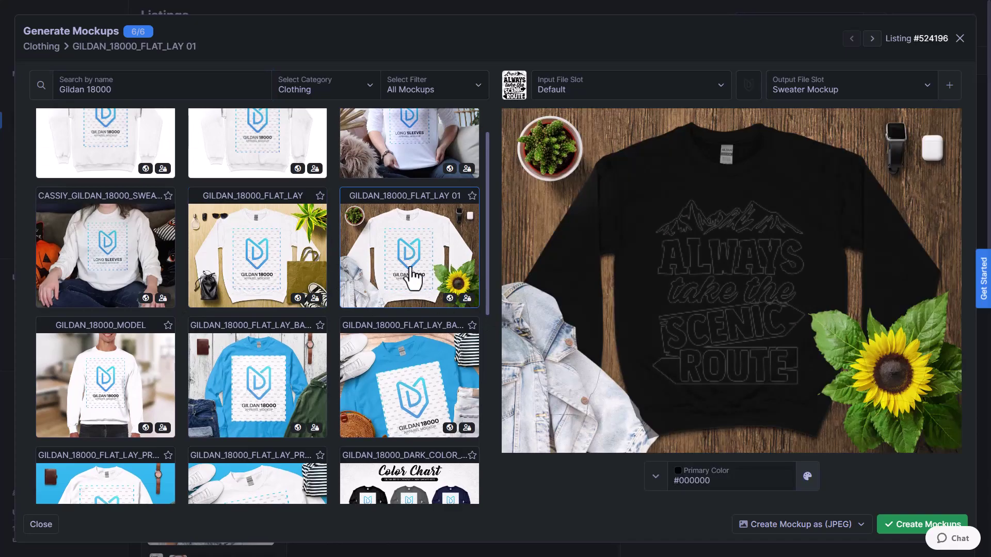
left_click(807, 476)
left_click(803, 345)
left_click(609, 485)
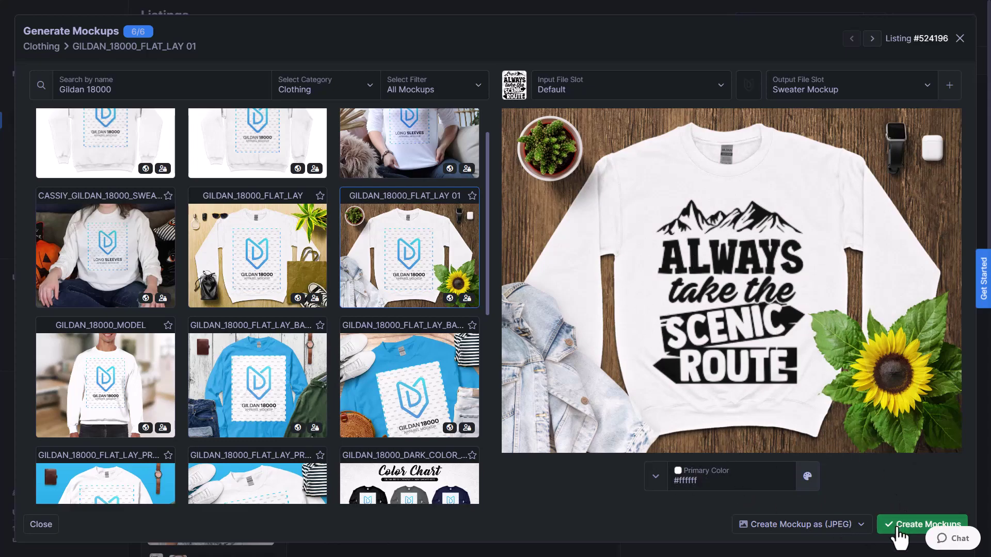
Keep the Default design as input slot and Sweater Mockup as output slot.
left_click(822, 98)
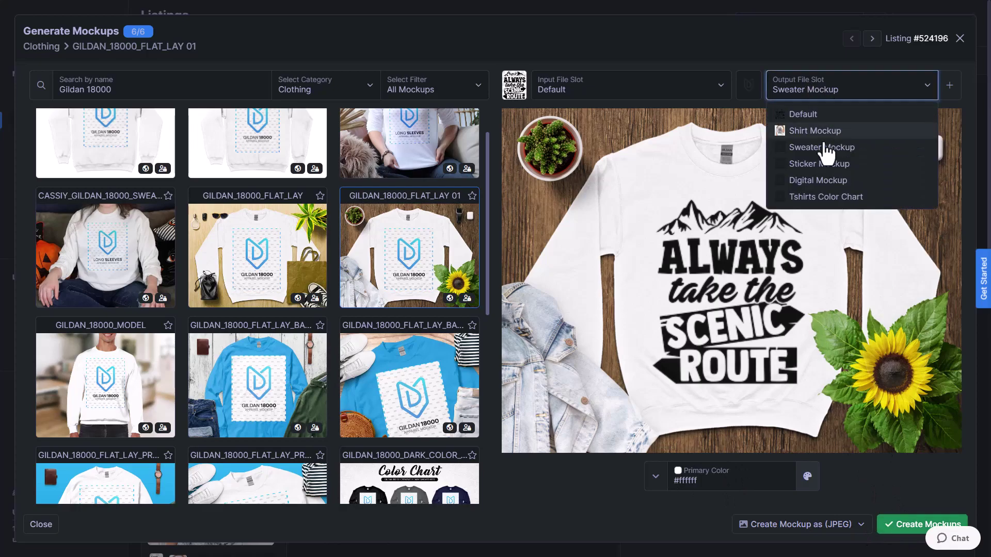
left_click(818, 84)
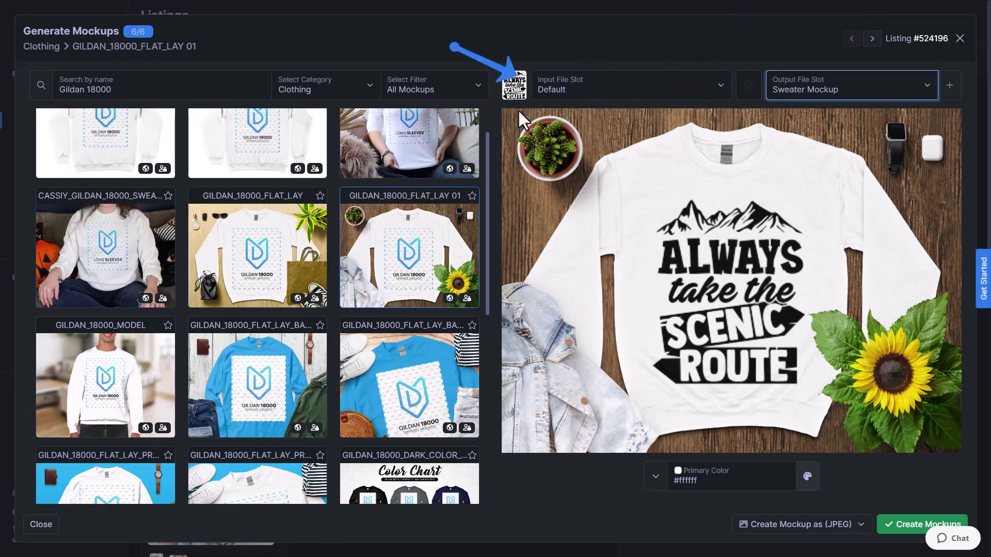
left_click(577, 87)
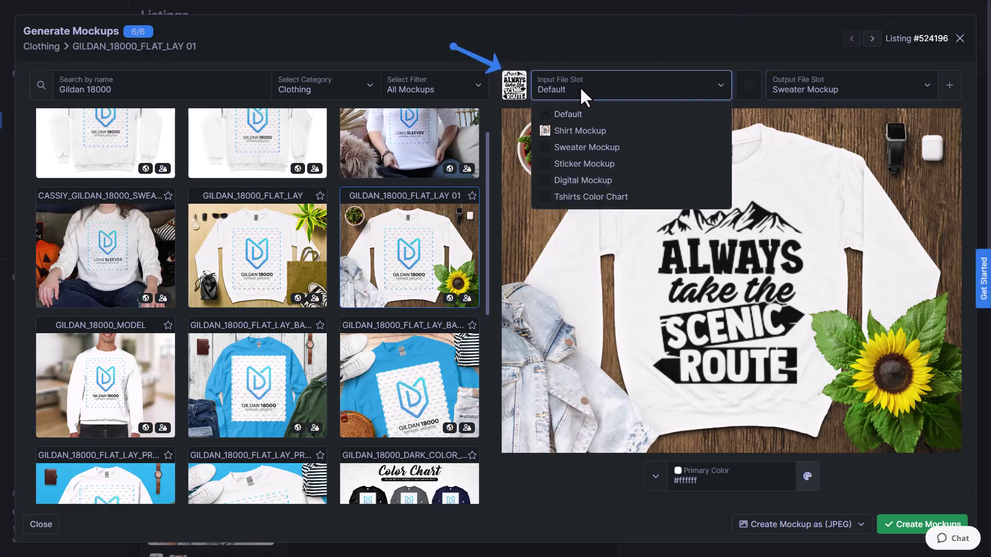
left_click(584, 85)
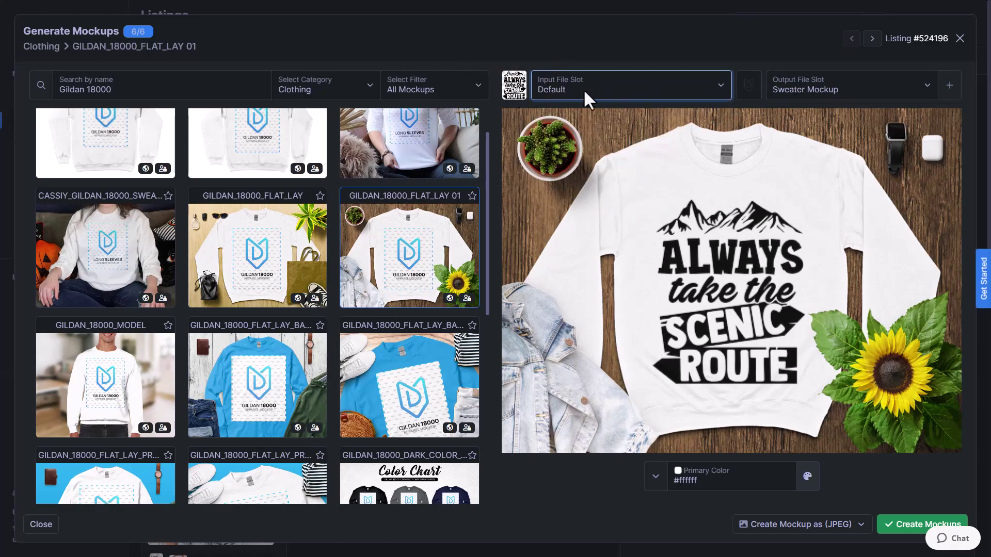
left_click(822, 82)
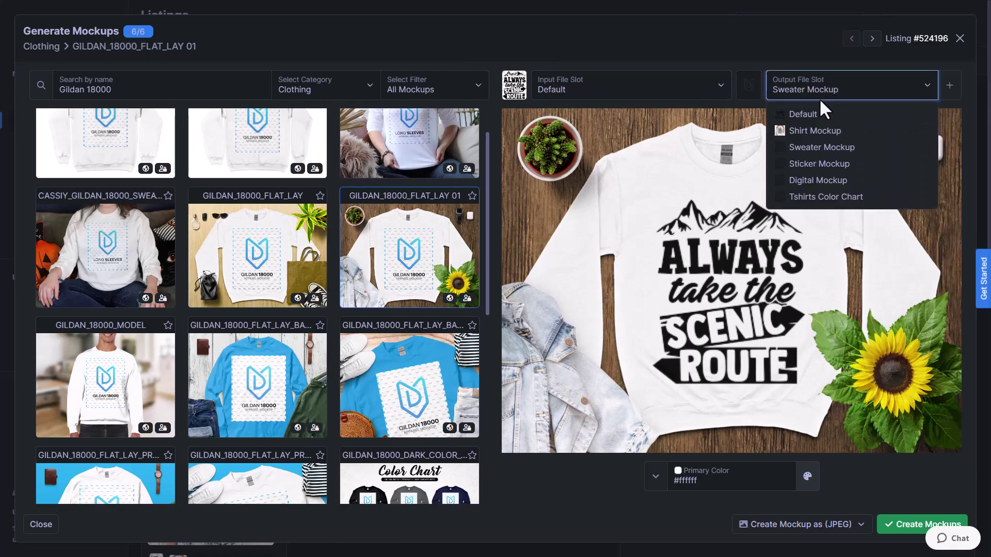
Create the white Gildan 18000 sweater mockups into Sweater Mockup for all six listings, then view them in grid.
left_click(799, 150)
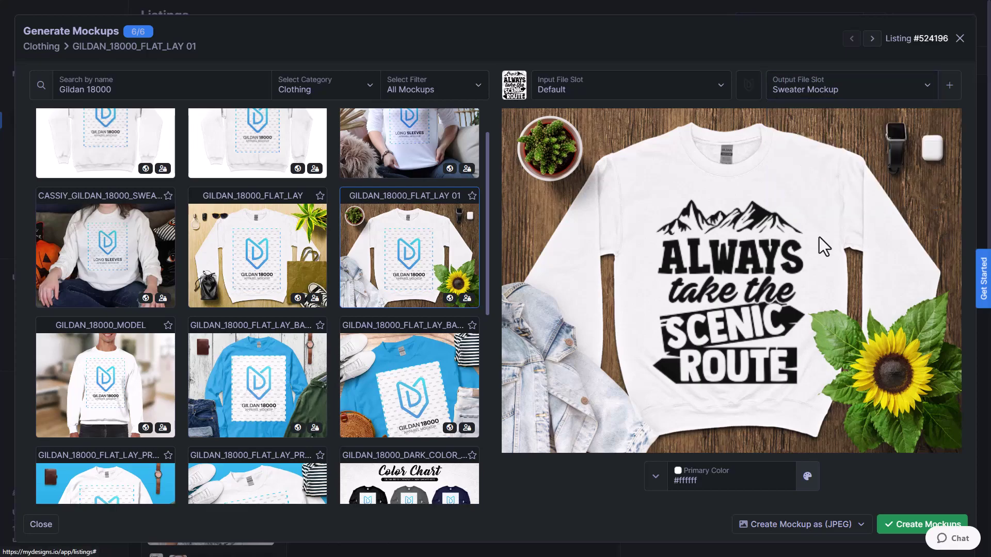
left_click(903, 531)
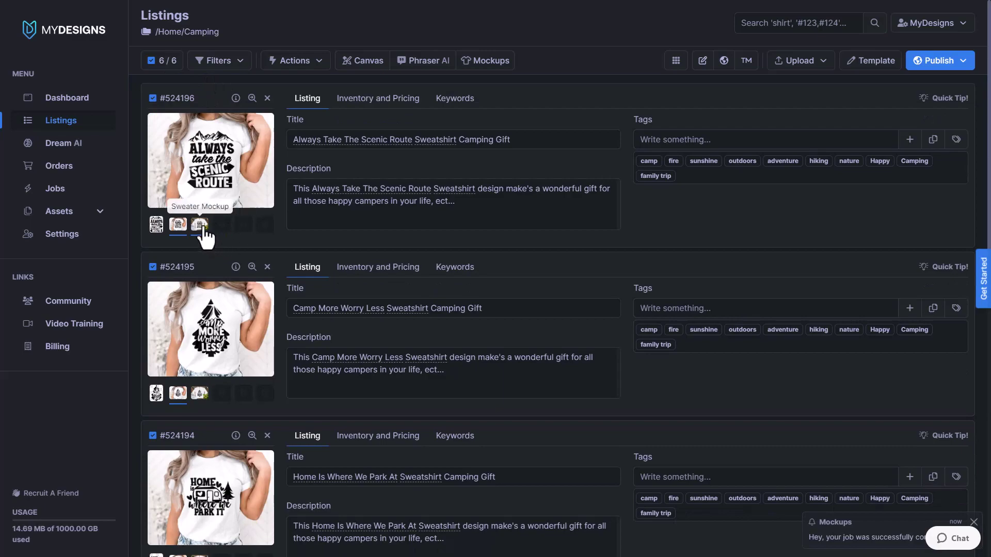
left_click(204, 231)
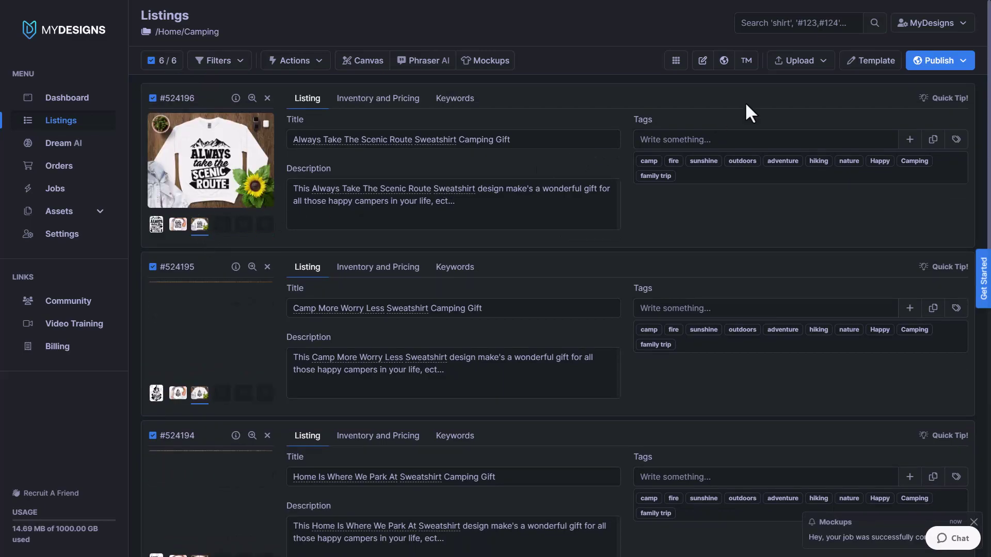
left_click(676, 60)
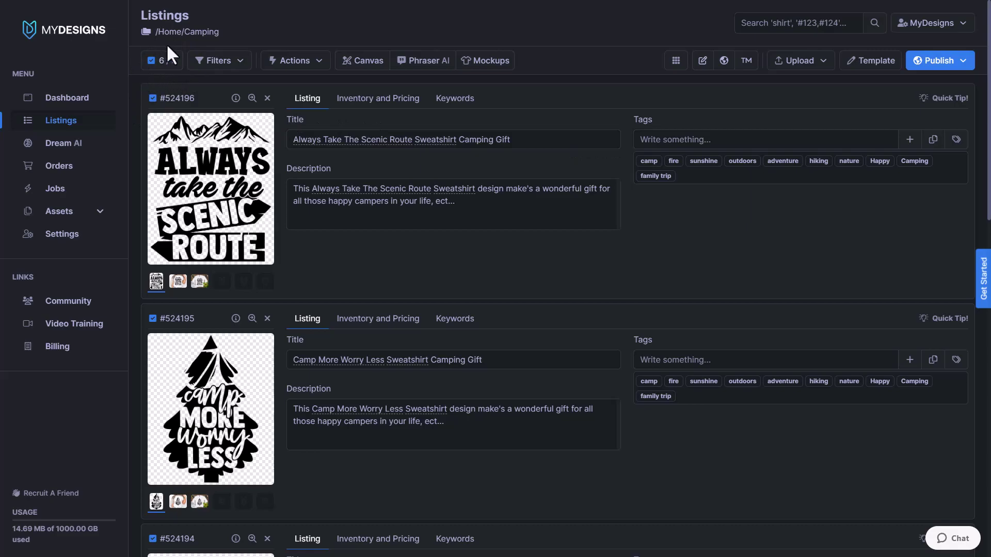
Filter image mockups to the Stickers category and choose DIE-CUT STICKER TRANSPARENT BACKGROUND.
left_click(480, 65)
left_click(507, 86)
left_click(307, 90)
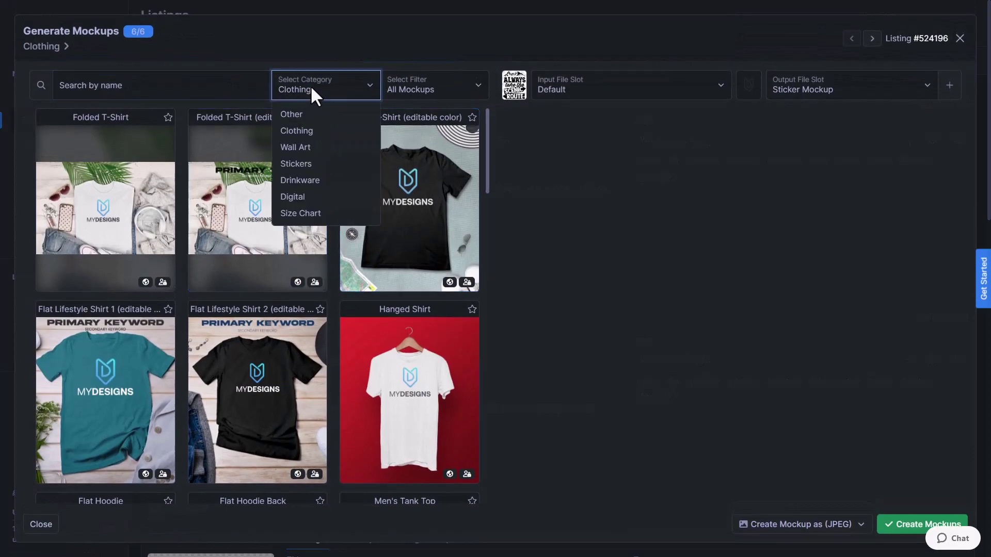
left_click(302, 165)
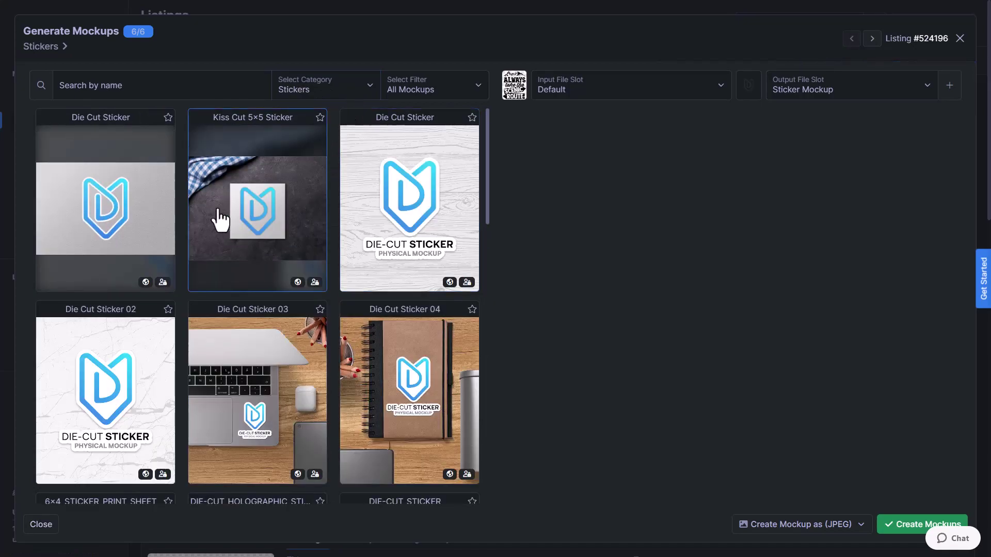
scroll(272, 212, "down", 5)
scroll(296, 242, "down", 8)
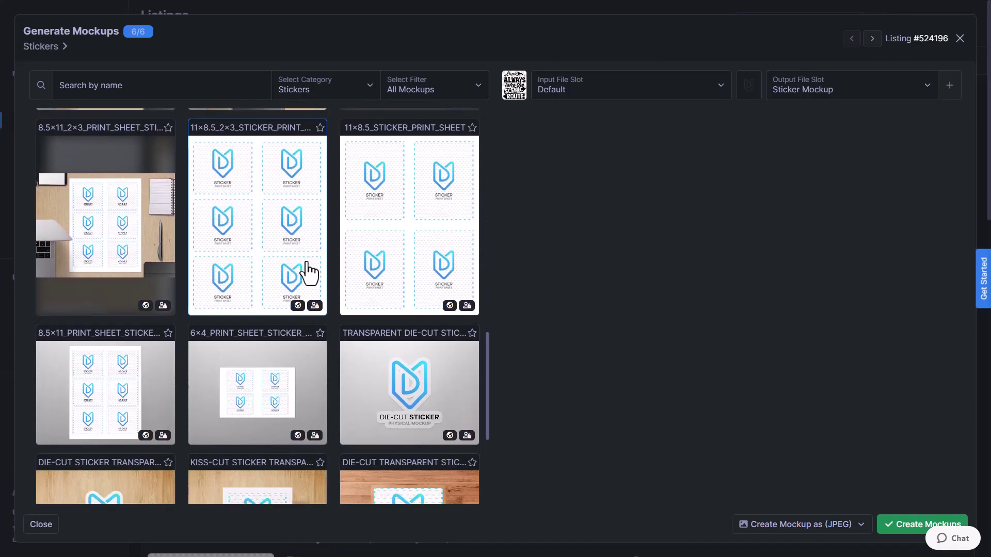
scroll(310, 277, "up", 5)
scroll(344, 276, "down", 8)
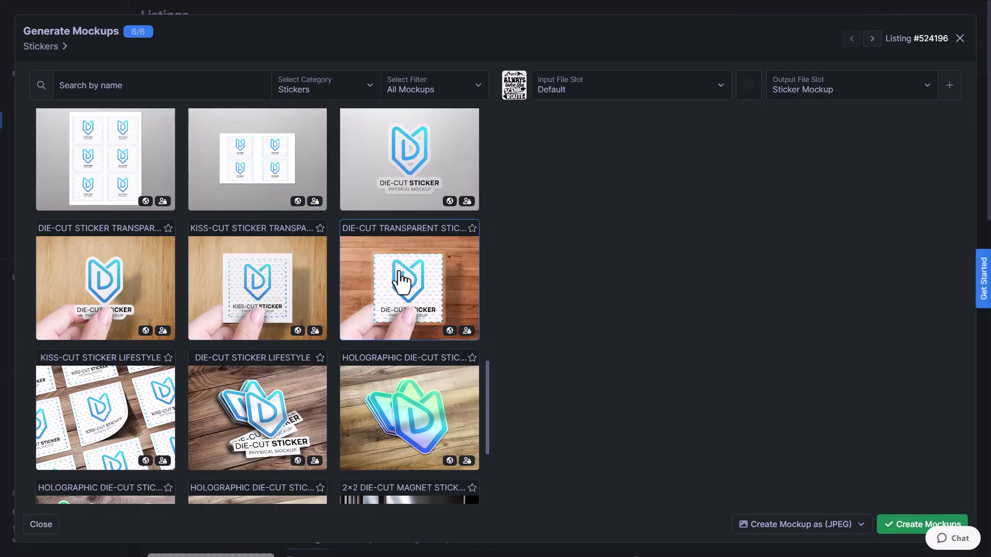
scroll(267, 238, "down", 3)
scroll(268, 239, "up", 2)
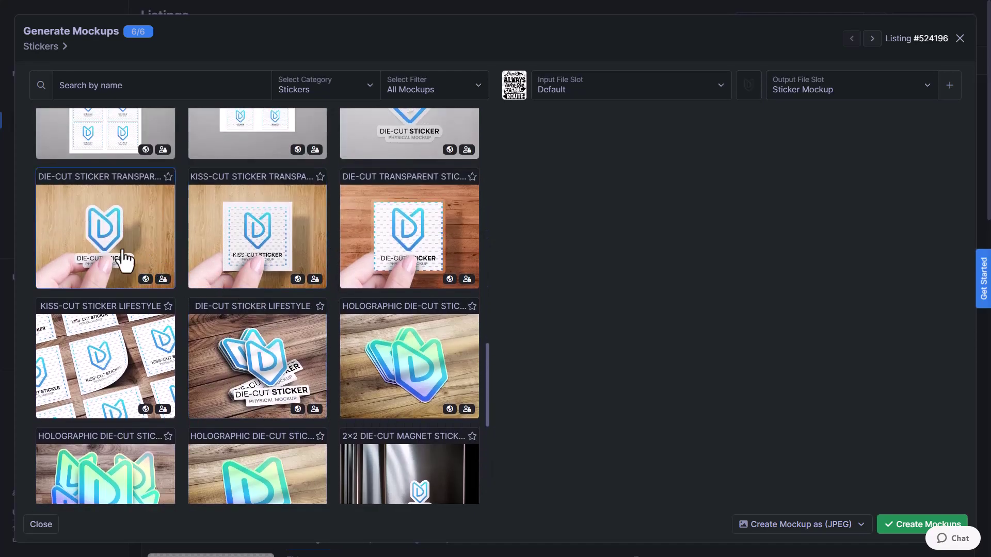
left_click(109, 242)
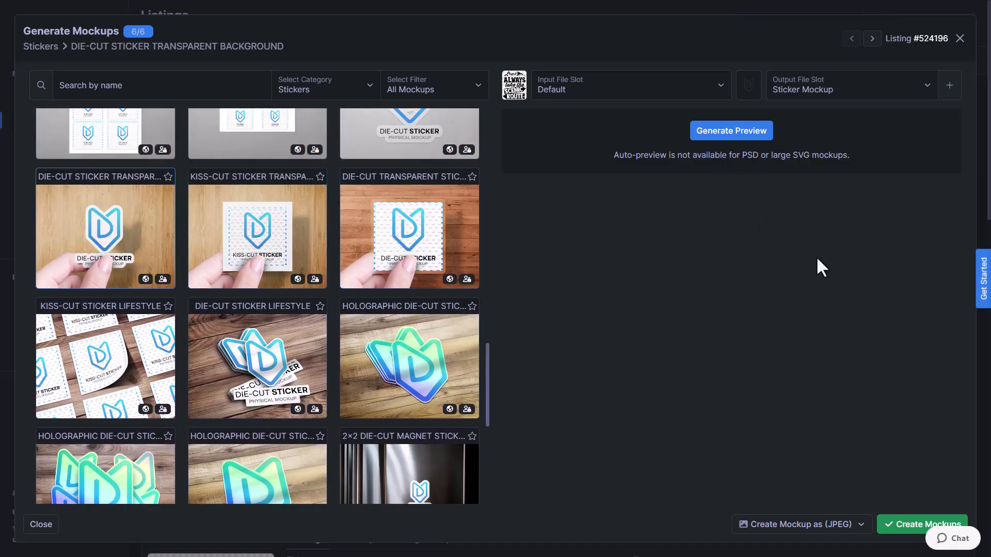
Send the output to the Sticker Mockup slot and create the mockups for all six listings.
left_click(814, 90)
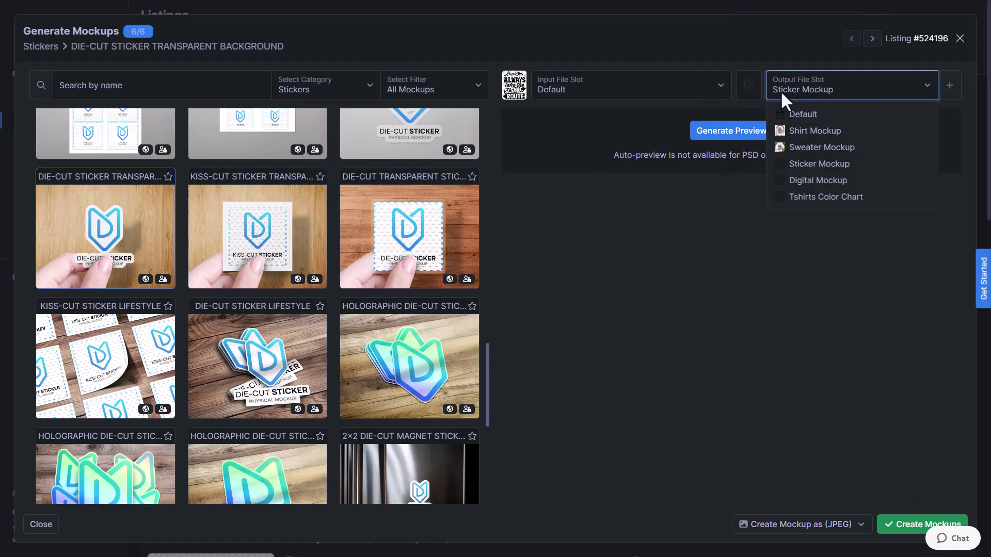
left_click(820, 167)
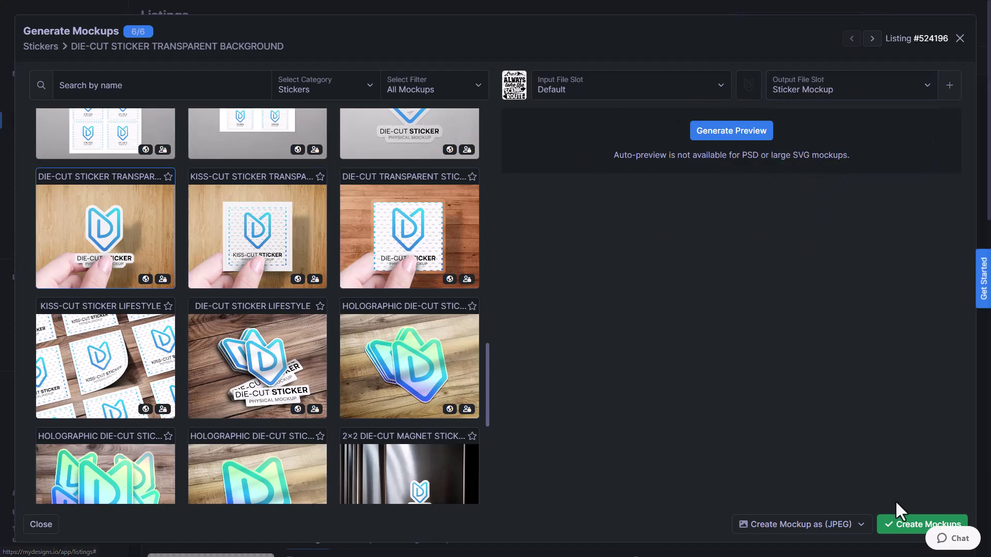
left_click(900, 525)
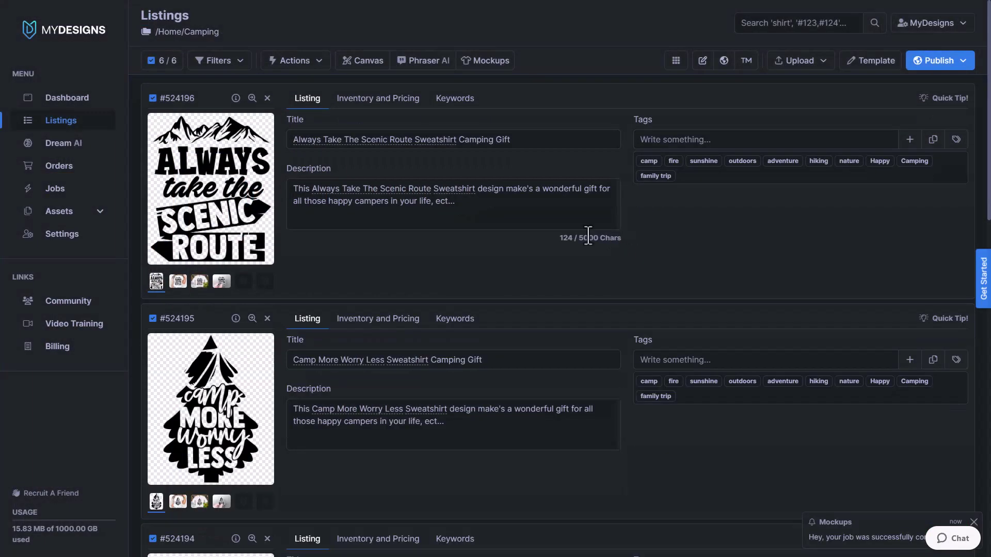
Show the new sticker mockup on the first listing and switch the listings to grid view.
left_click(221, 281)
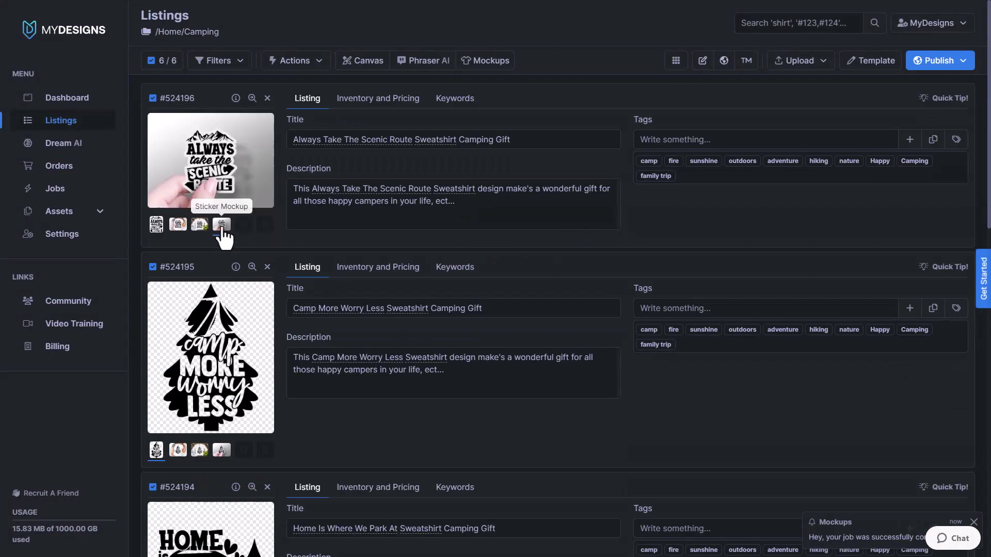
left_click(676, 61)
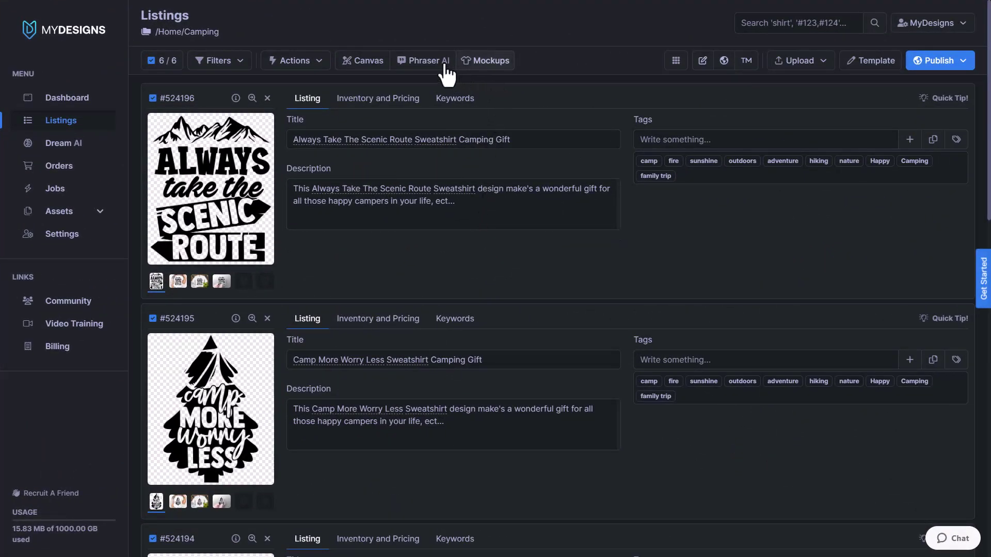
Start an image mockup job and pick the Wood Digital Mockup from the Digital category.
left_click(496, 64)
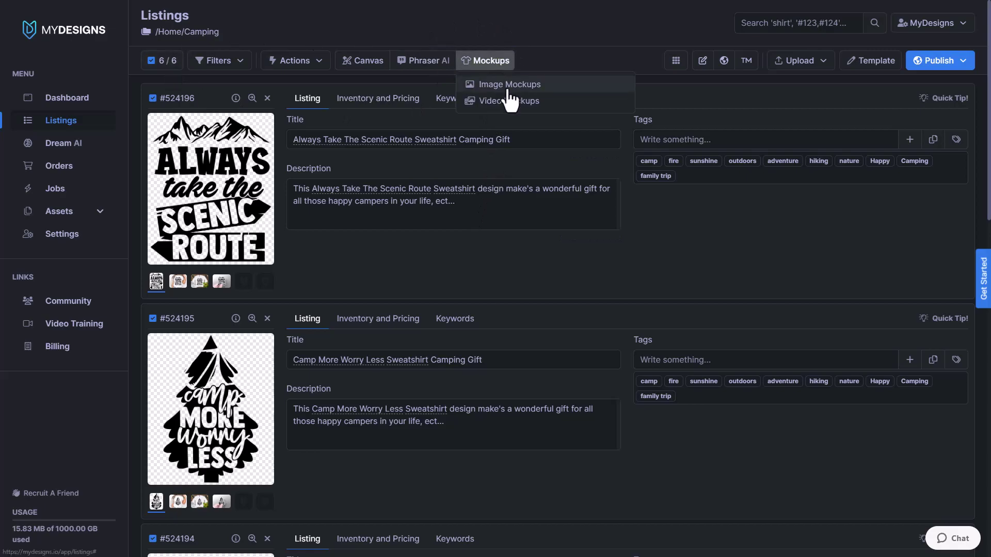
left_click(504, 85)
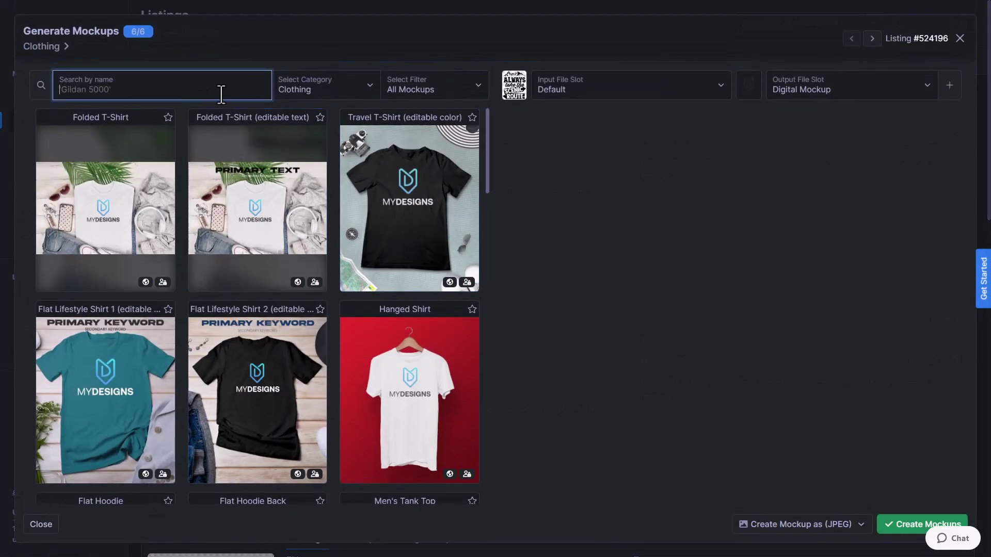
left_click(306, 88)
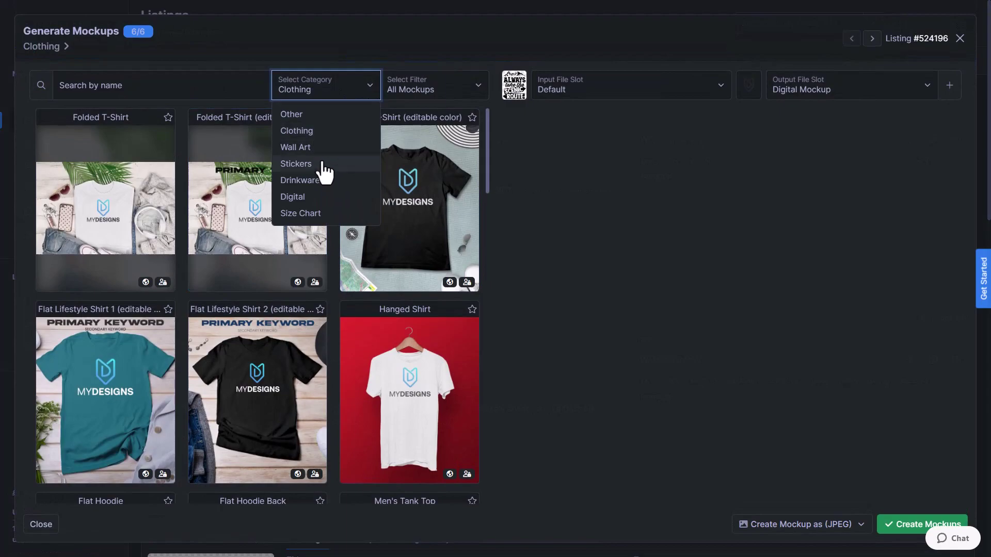
left_click(304, 197)
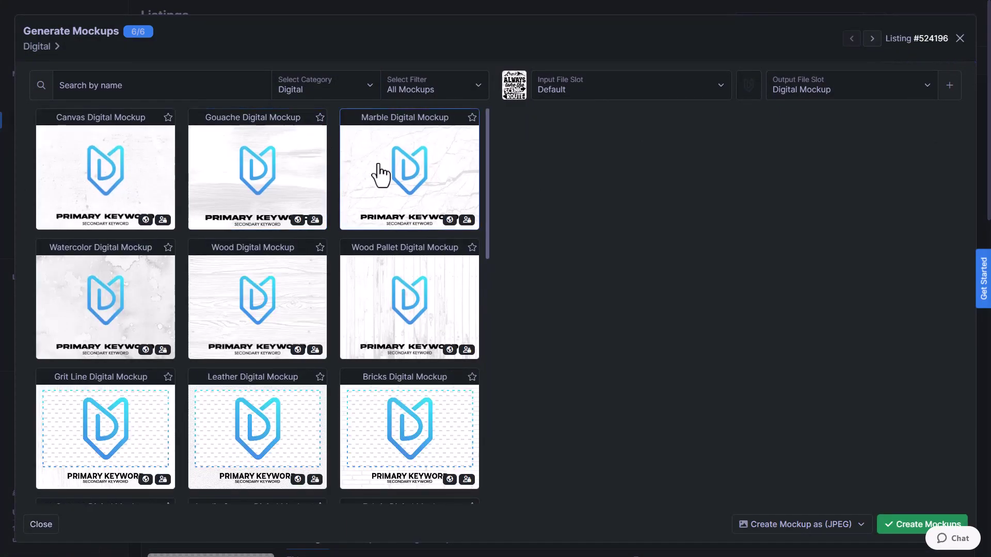
scroll(374, 180, "down", 1)
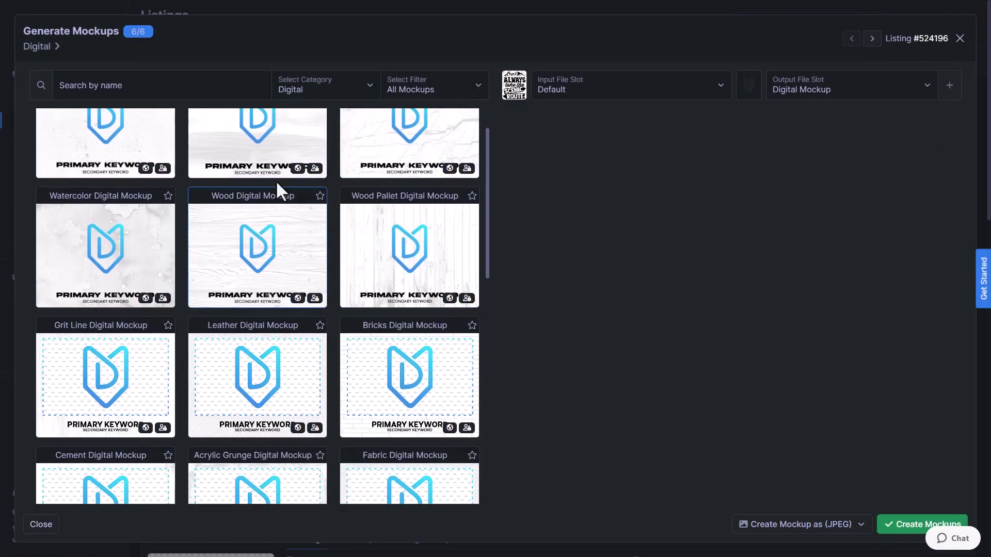
left_click(287, 251)
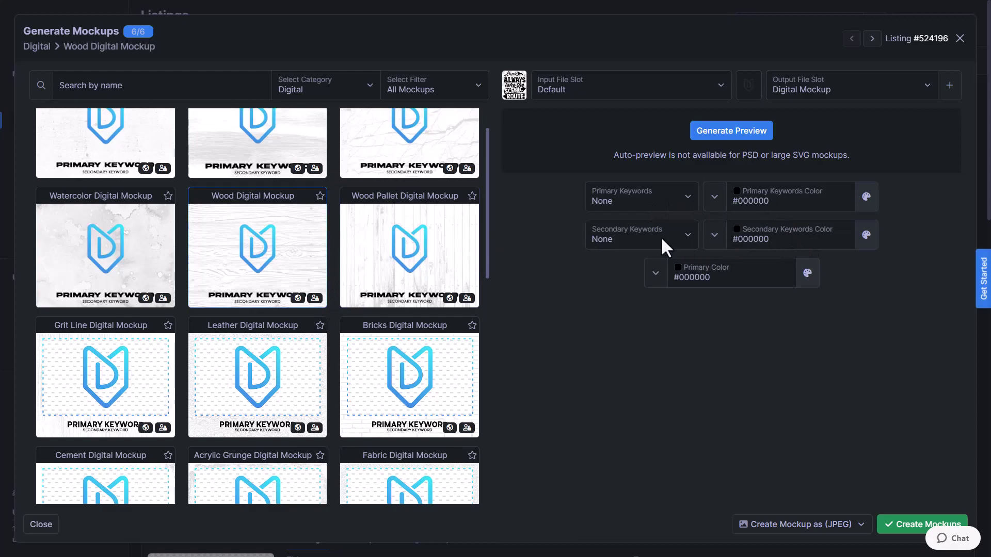
Leave primary keywords as None, set Primary Color to white #ffffff, and create the mockups.
left_click(662, 200)
left_click(661, 197)
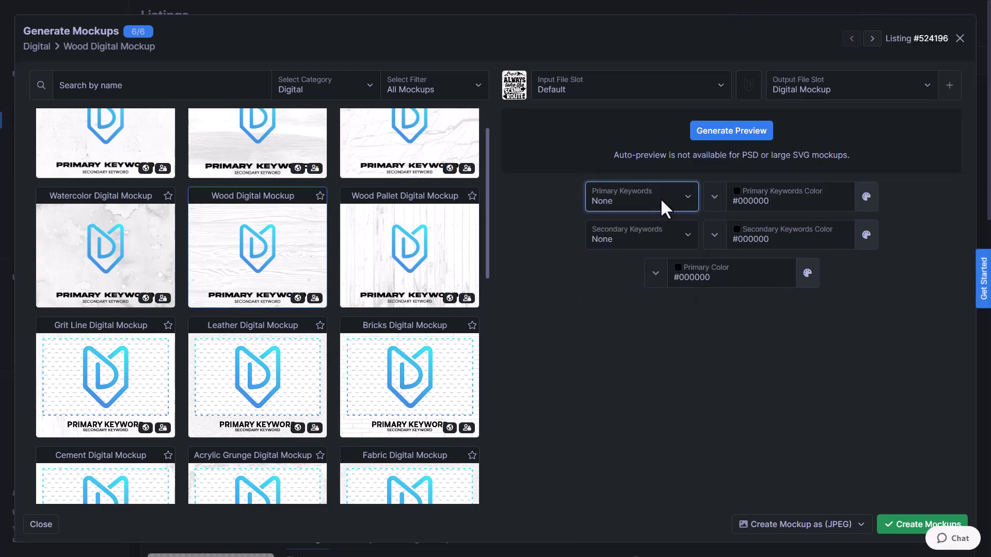
left_click(866, 197)
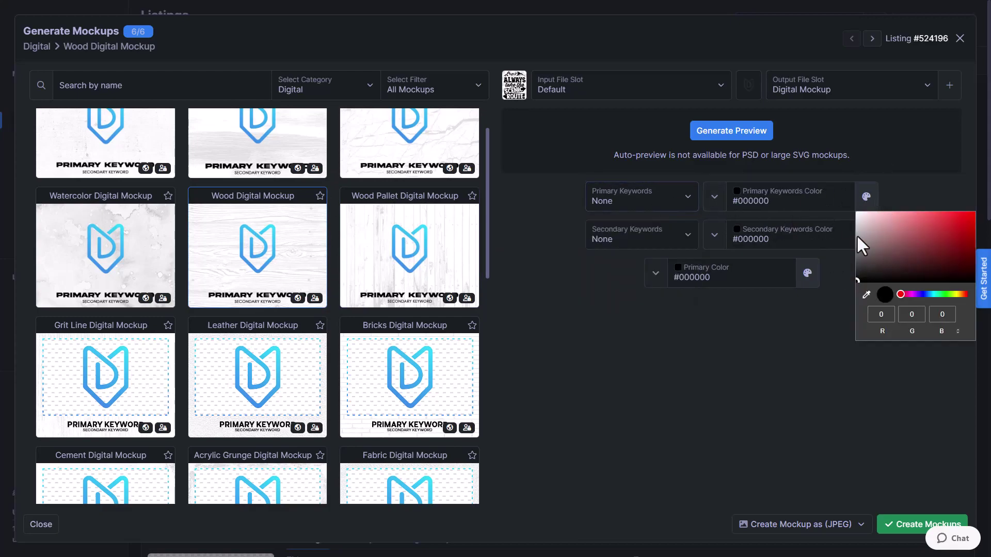
left_click(657, 200)
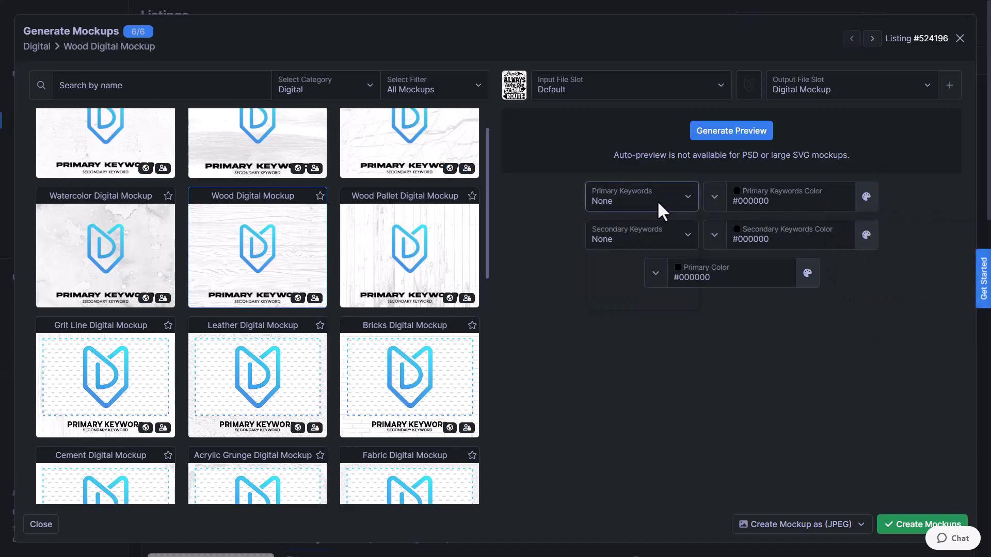
left_click(663, 199)
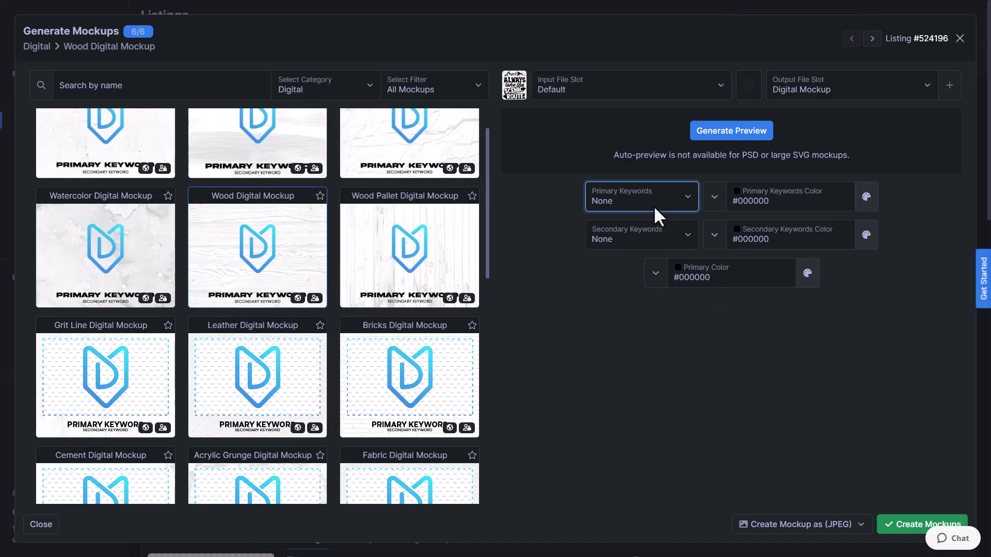
left_click(807, 273)
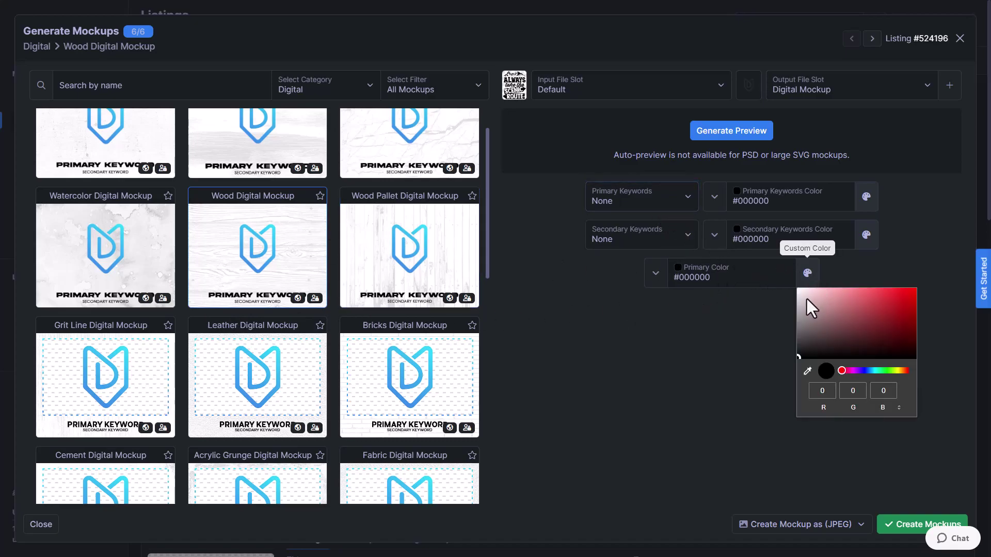
left_click_drag(806, 298, 792, 290)
left_click(705, 314)
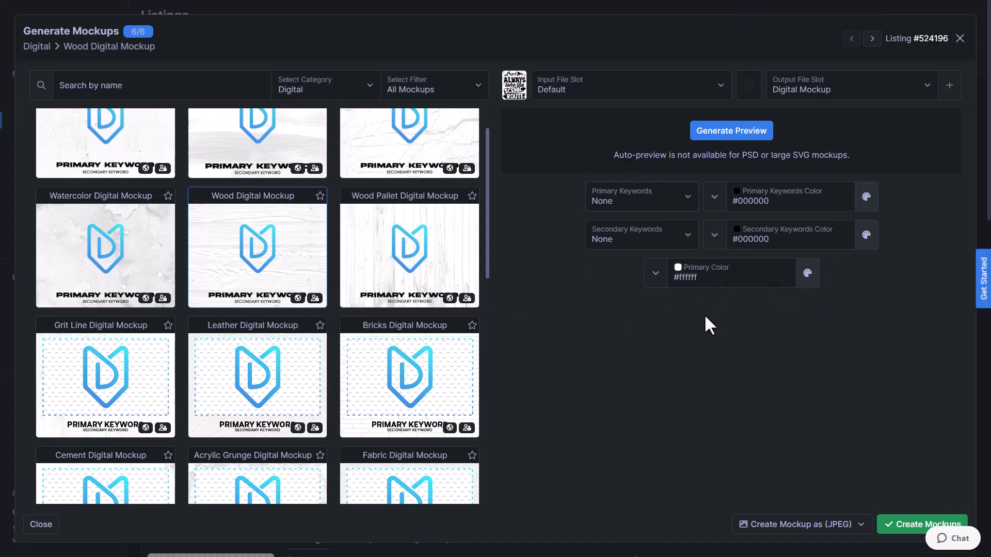
left_click(914, 526)
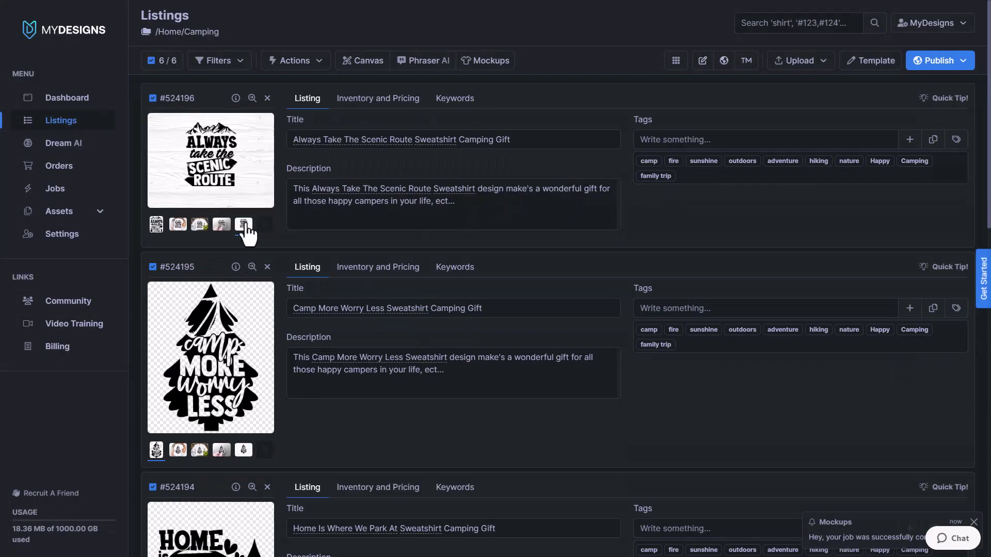
Display the new wood digital mockup as the main image on the Camping listings.
left_click(676, 62)
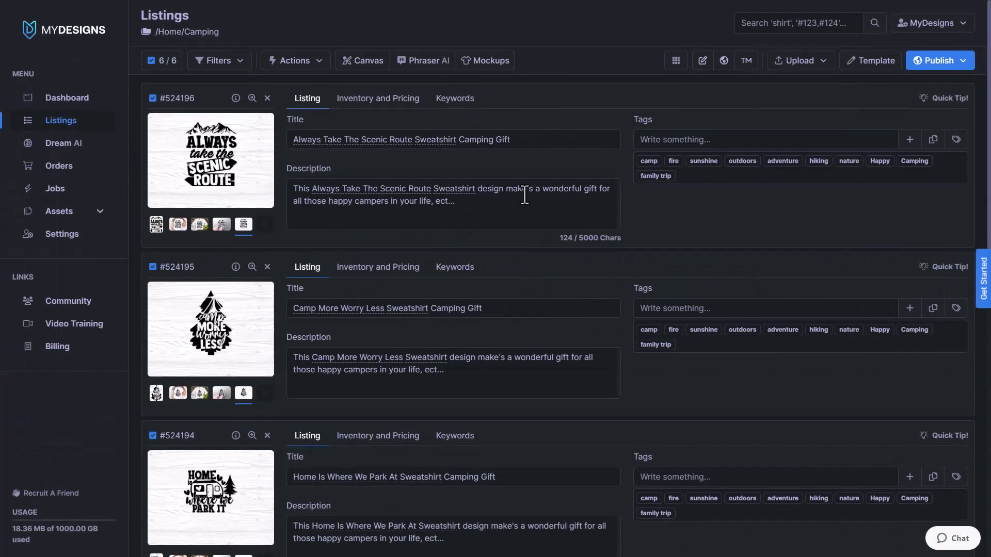
left_click(565, 139)
left_click(501, 65)
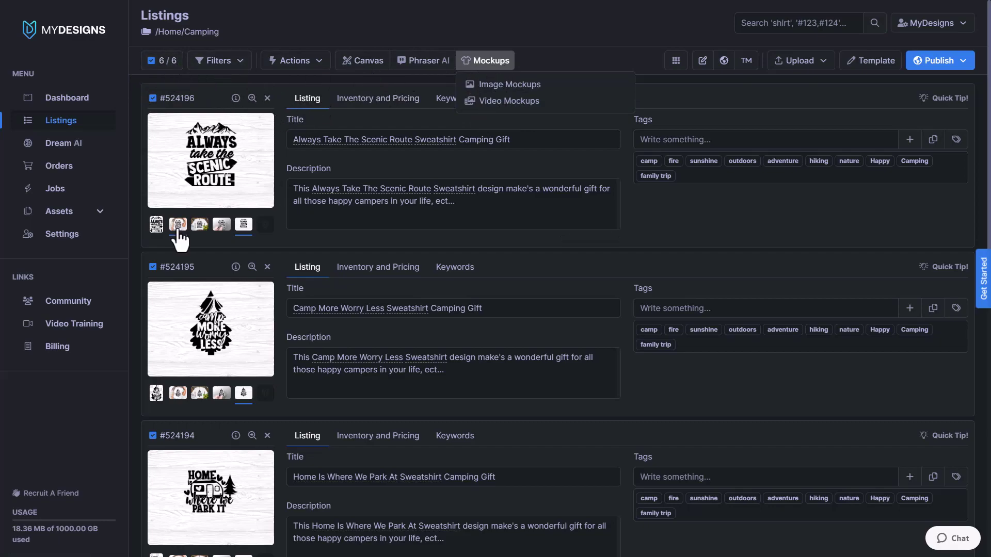
Submit a video mockup without the Default design slot, output to Tshirts Color Chart.
left_click(512, 101)
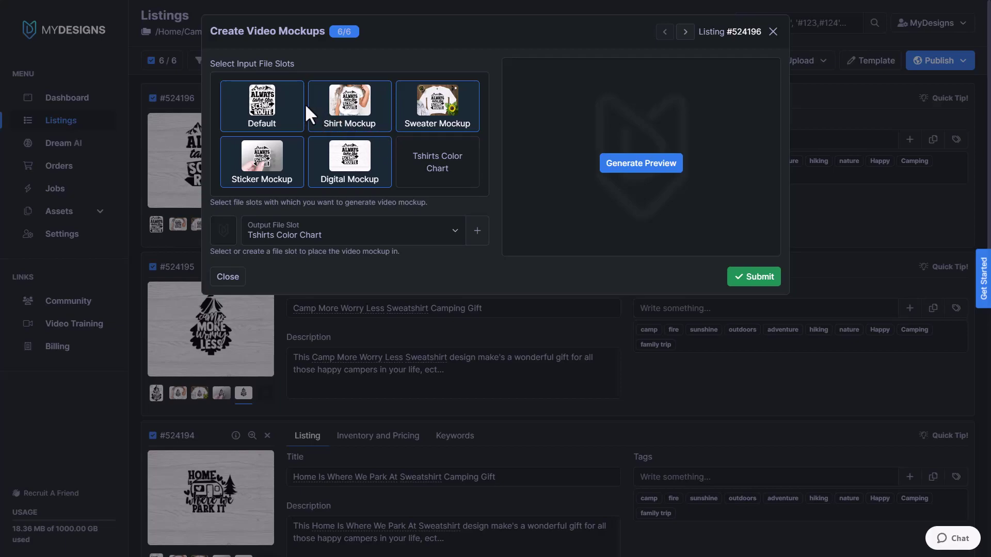
left_click(268, 115)
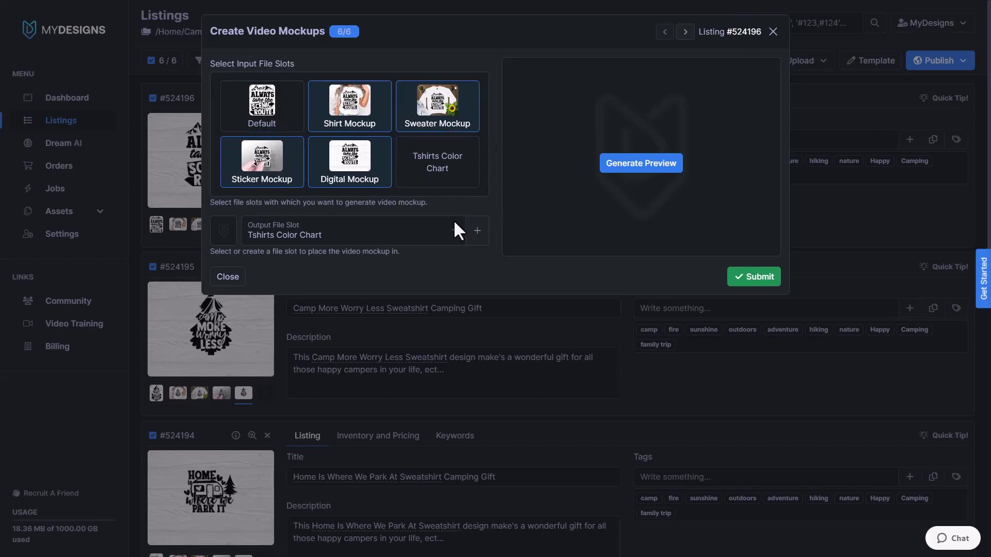
left_click(391, 230)
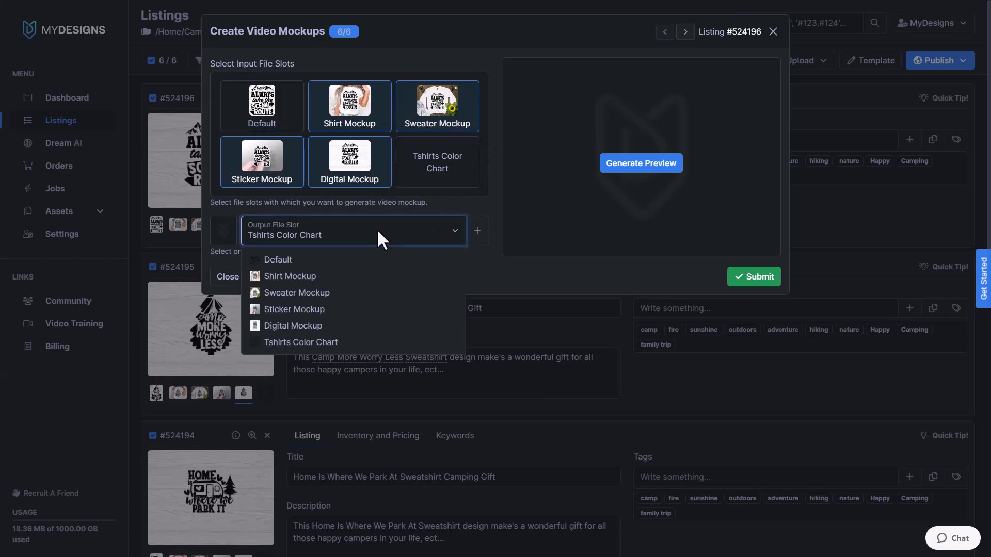
left_click(325, 343)
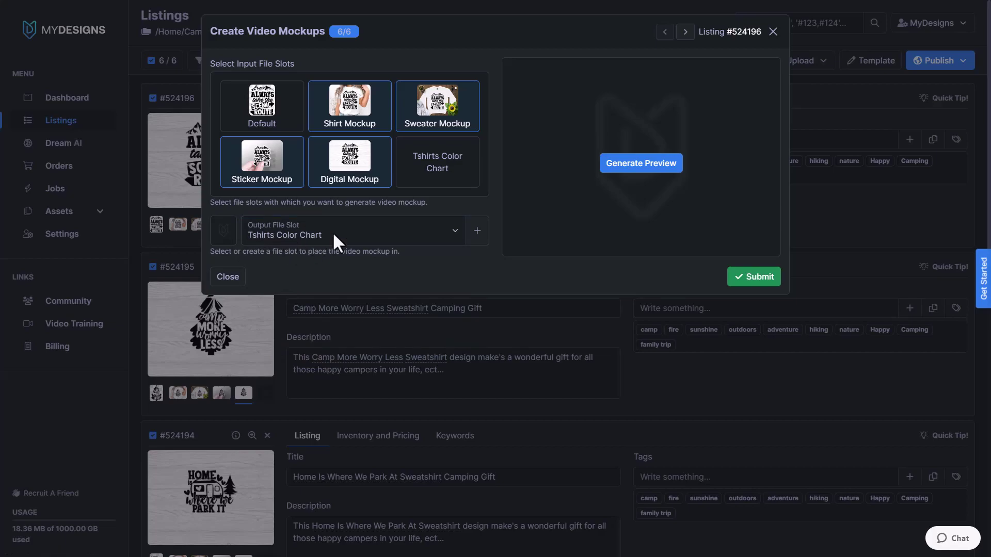
left_click(748, 281)
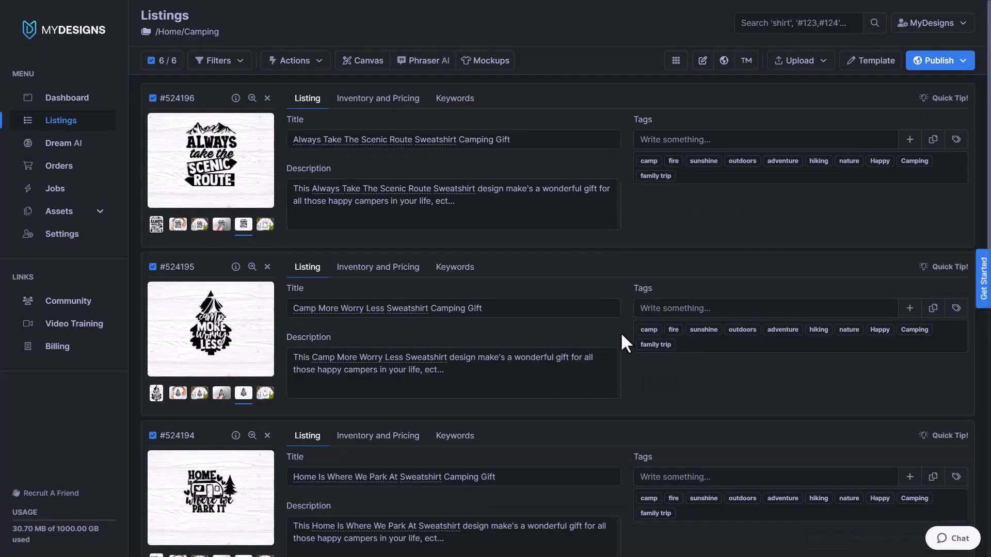
Play the new video mockup, switch the listings to grid view, and preview one listing's video.
left_click(265, 225)
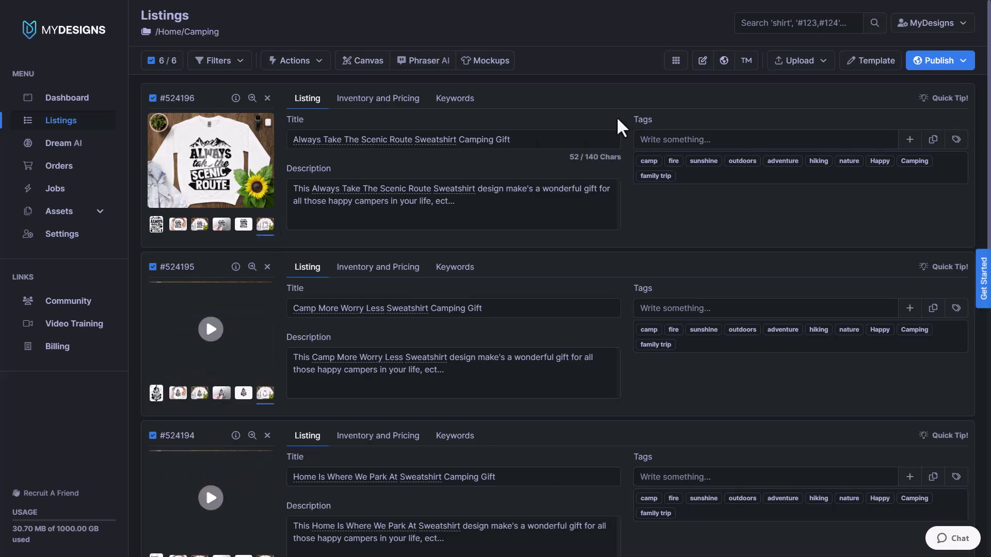
left_click(675, 63)
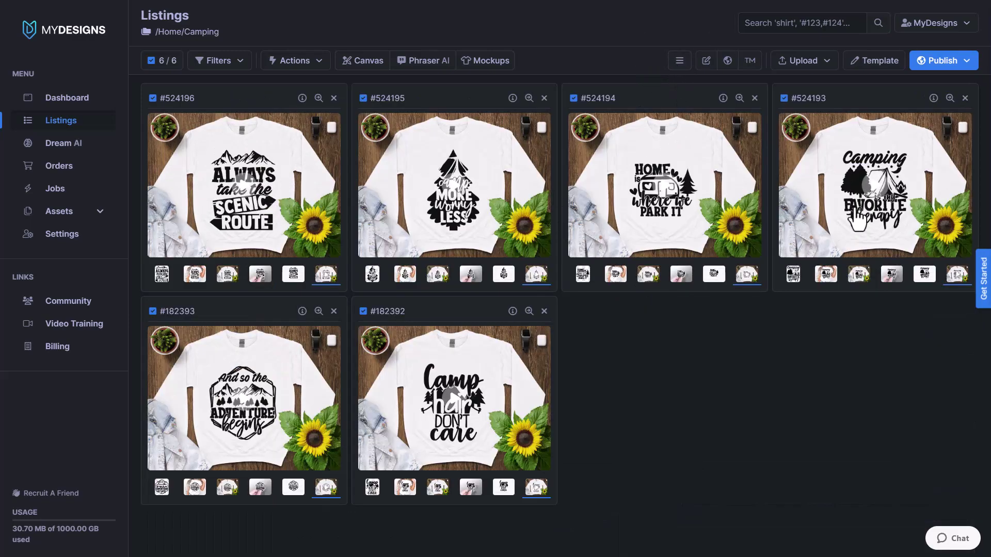
left_click(243, 194)
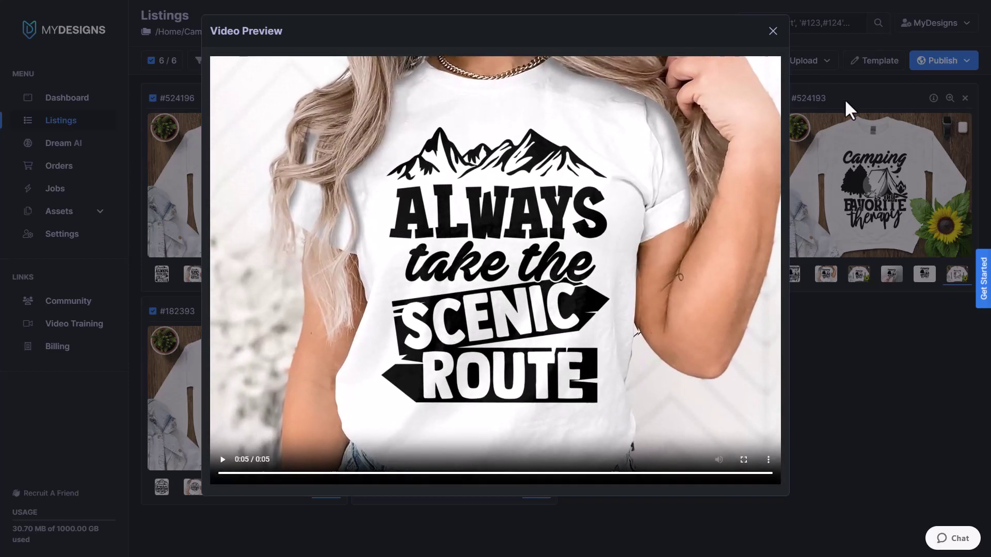
left_click(773, 32)
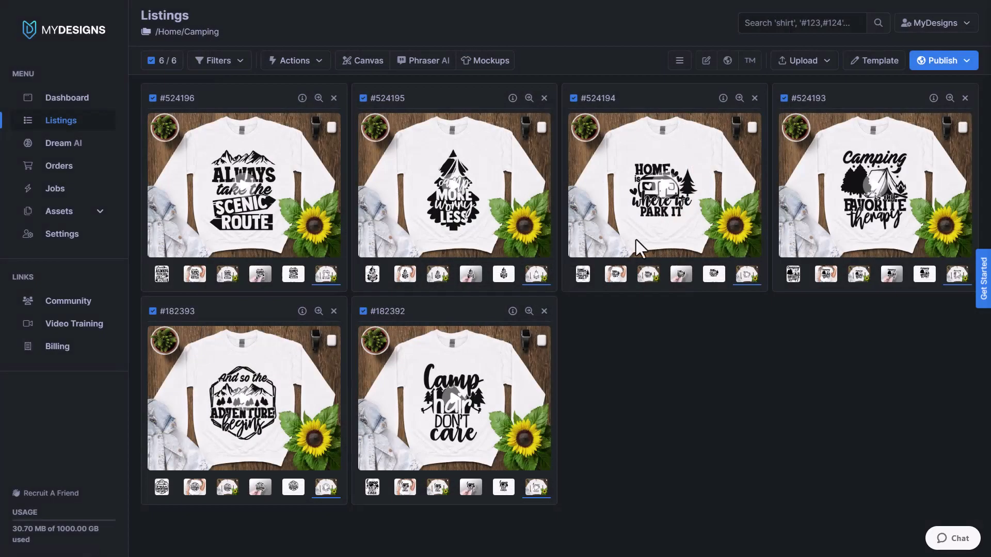